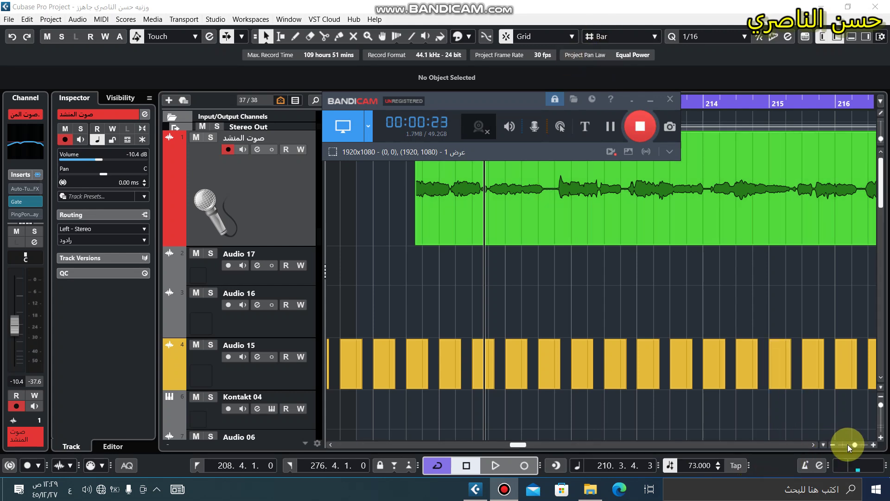
Move the vocal clip one bar earlier, and set the left locator and playhead to bar 208
{"action": "left_click_drag", "start_coordinate": [848, 444], "coordinate": [853, 443]}
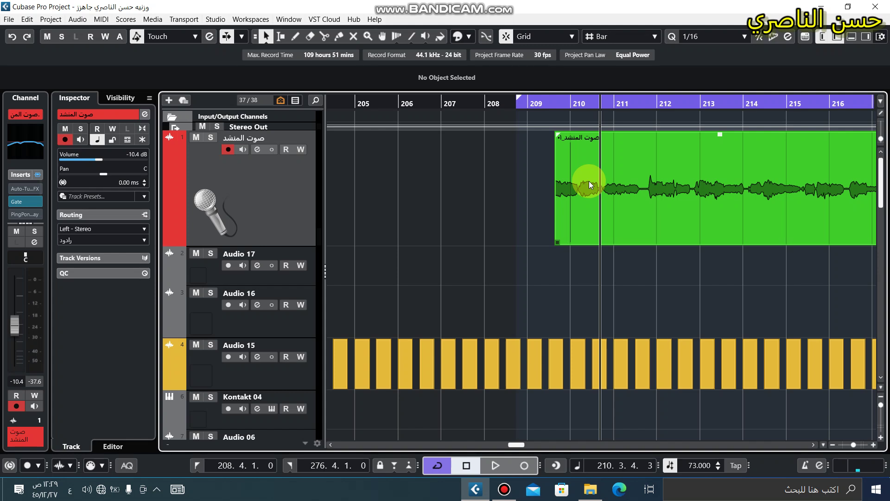
{"action": "left_click_drag", "start_coordinate": [589, 180], "coordinate": [564, 190]}
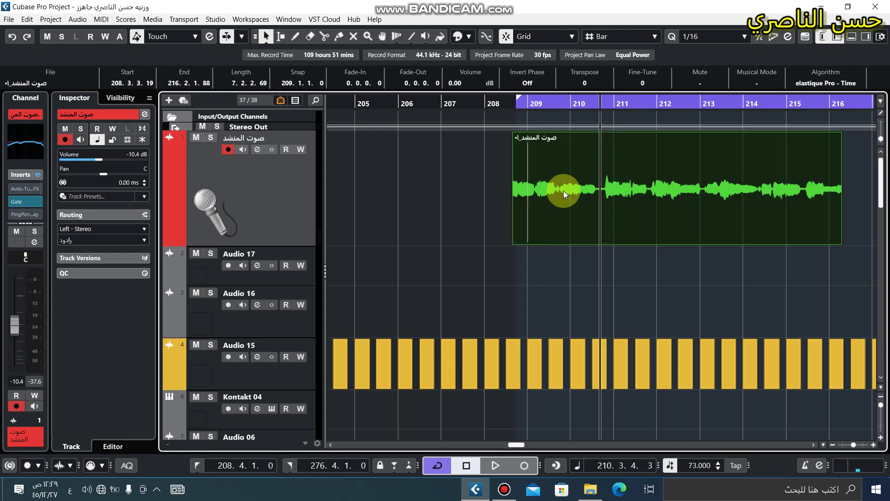
{"action": "left_click", "coordinate": [510, 101]}
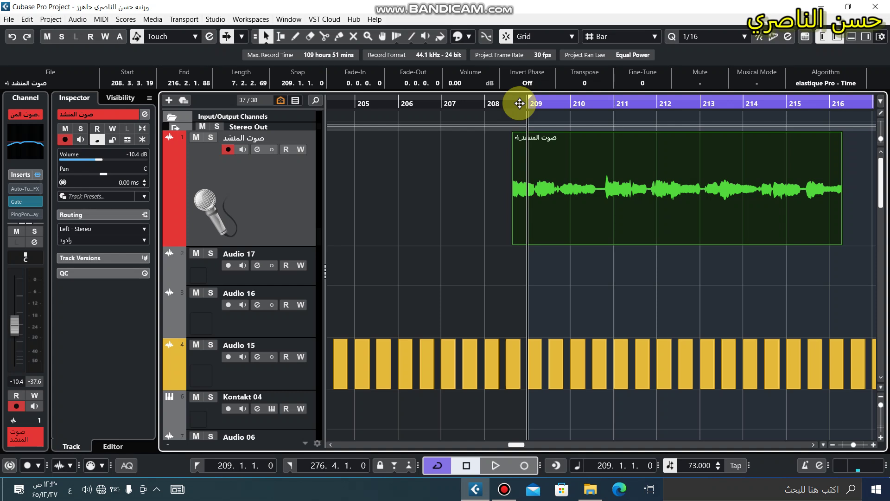
{"action": "left_click", "coordinate": [518, 104]}
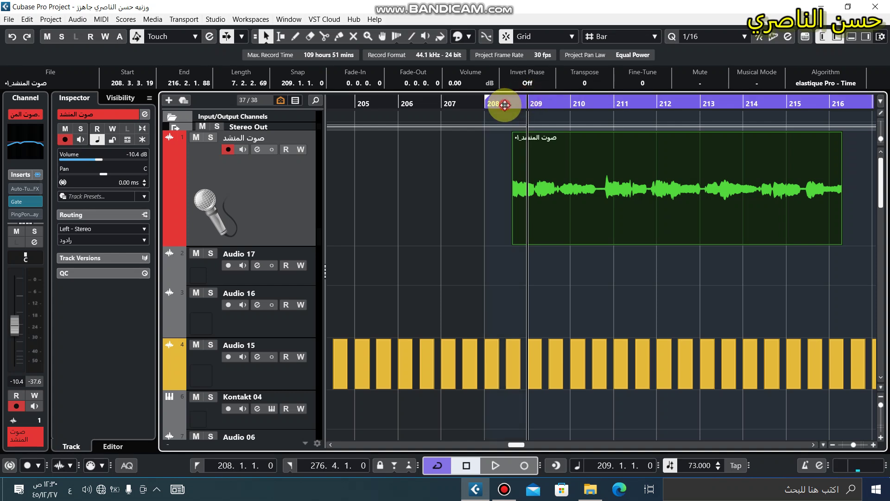
{"action": "left_click", "coordinate": [484, 104]}
{"action": "left_click", "coordinate": [487, 97], "text": "ctrl"}
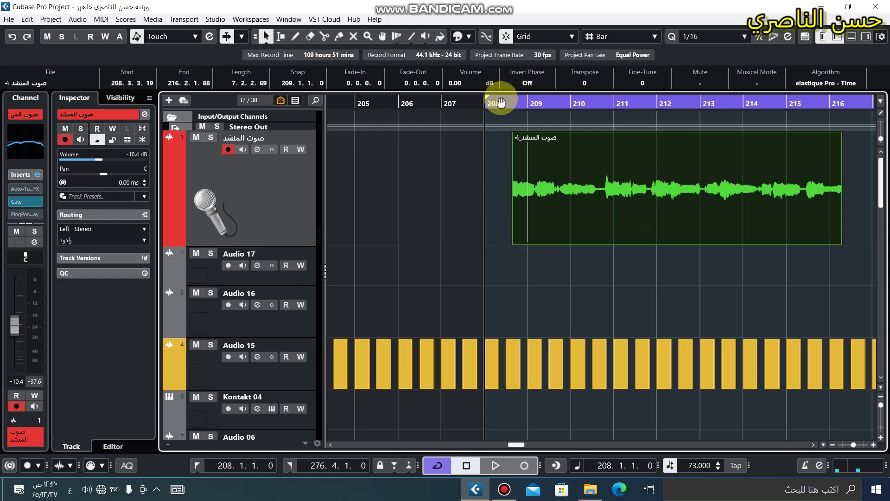
Extend the vocal clip's start back to about 208.2.2 and make the vocal track taller
{"action": "mouse_move", "coordinate": [512, 107]}
{"action": "left_mouse_down"}
{"action": "mouse_move", "coordinate": [521, 133]}
{"action": "mouse_move", "coordinate": [525, 110]}
{"action": "mouse_move", "coordinate": [517, 113]}
{"action": "left_mouse_up"}
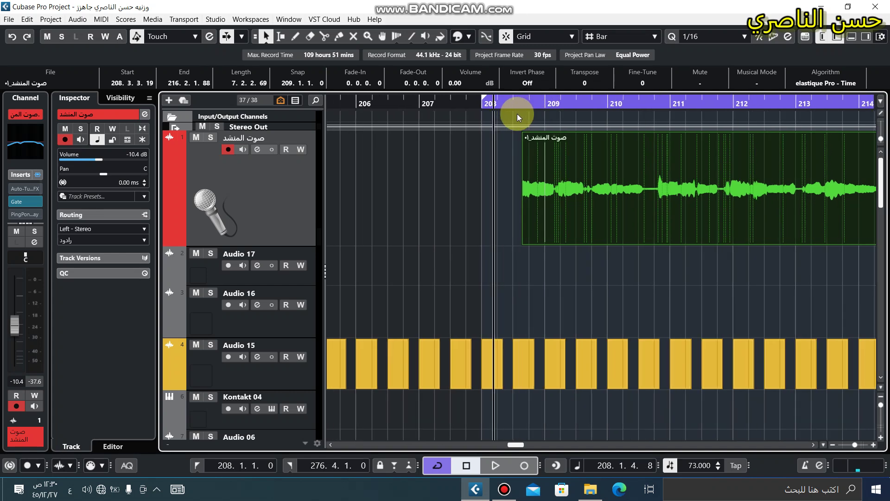
{"action": "left_click_drag", "start_coordinate": [525, 241], "coordinate": [505, 241]}
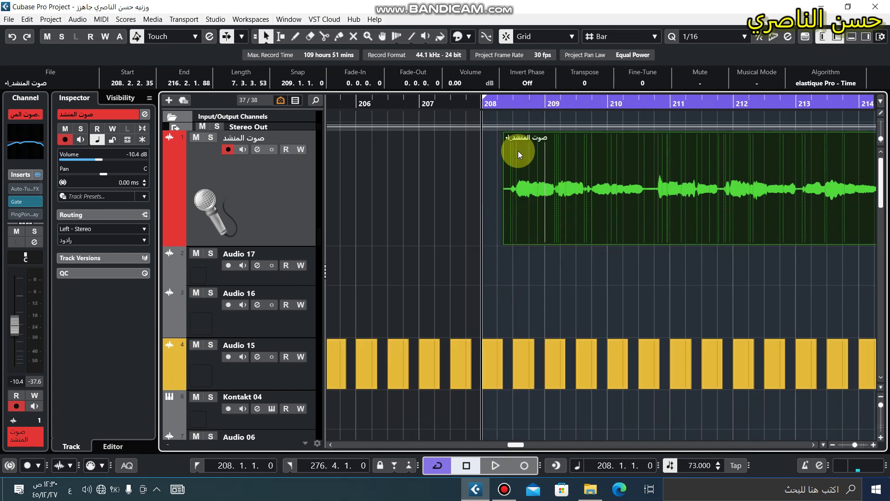
{"action": "left_click_drag", "start_coordinate": [501, 100], "coordinate": [502, 138]}
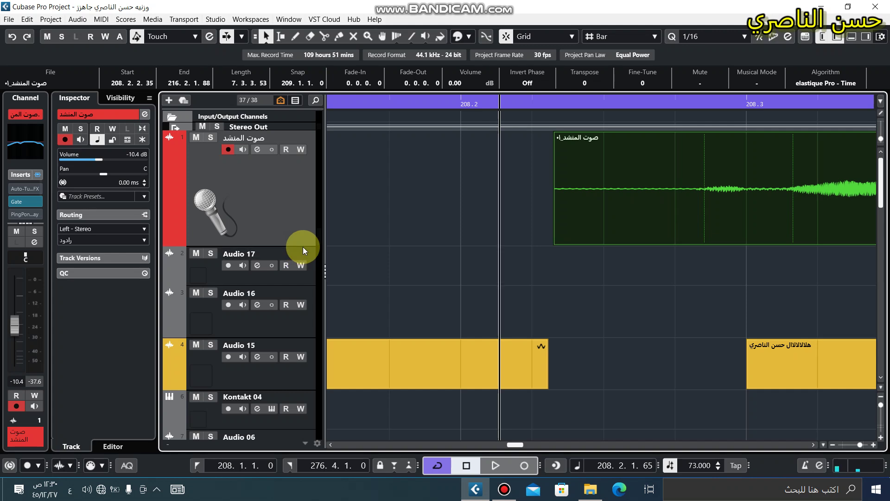
{"action": "left_click_drag", "start_coordinate": [304, 245], "coordinate": [299, 307]}
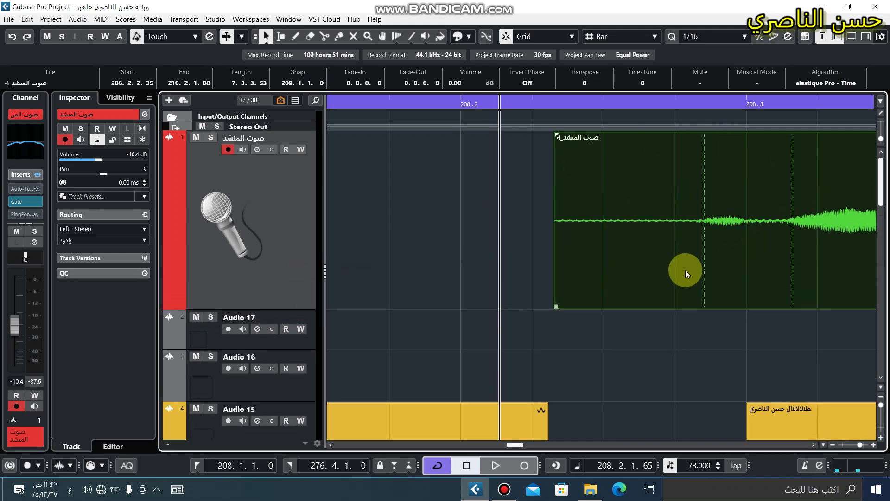
Split the vocal clip at about 208.2.4, just before the voice begins, and erase the silent lead-in piece
{"action": "left_click_drag", "start_coordinate": [550, 99], "coordinate": [550, 88]}
{"action": "left_click", "coordinate": [549, 102]}
{"action": "key", "text": "KP_1"}
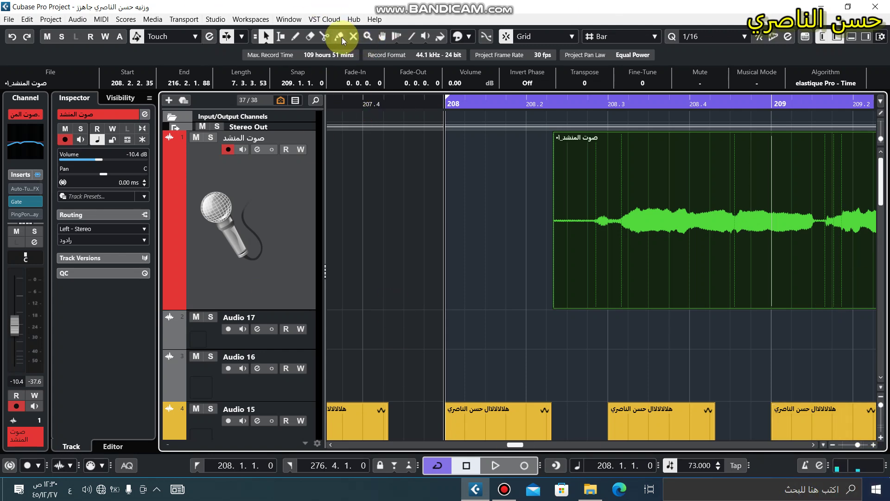
{"action": "left_click", "coordinate": [327, 37]}
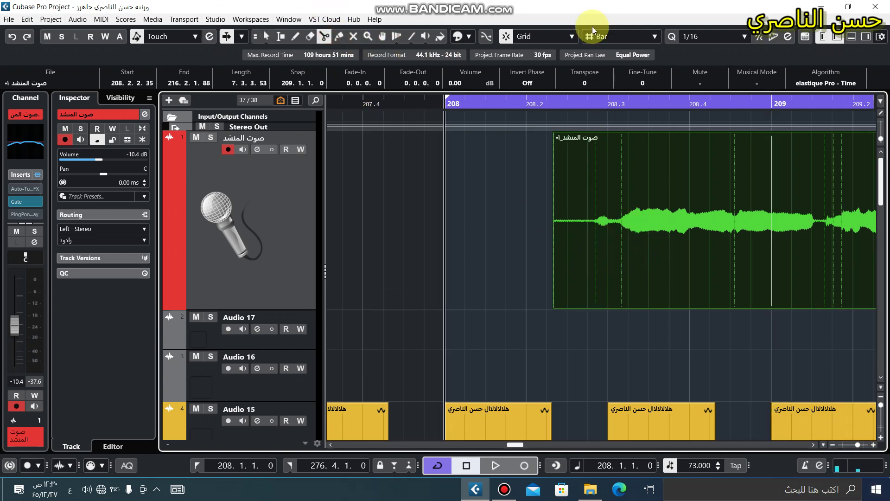
{"action": "left_click", "coordinate": [597, 247]}
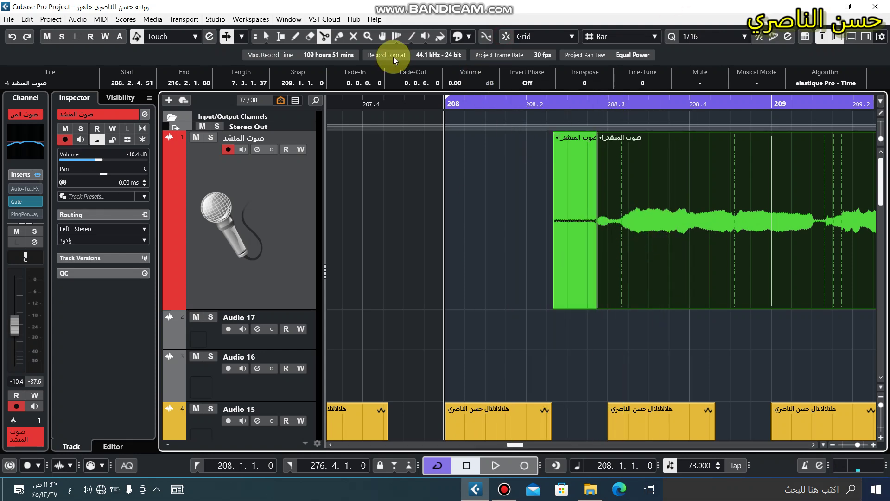
{"action": "left_click", "coordinate": [310, 36]}
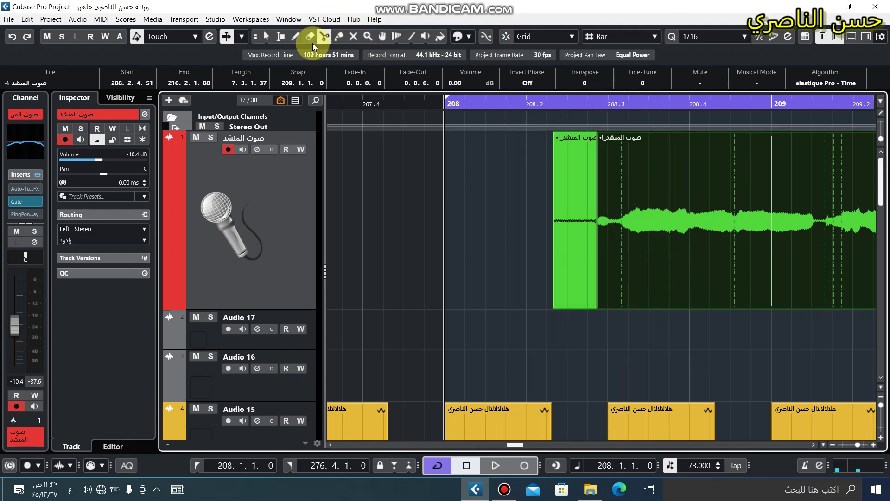
{"action": "left_click", "coordinate": [585, 249]}
Split the vocal clip on both sides of the silent gap between about 210.3.2 and 210.4.1, and erase that middle piece
{"action": "left_click", "coordinate": [619, 104]}
{"action": "left_click", "coordinate": [744, 119]}
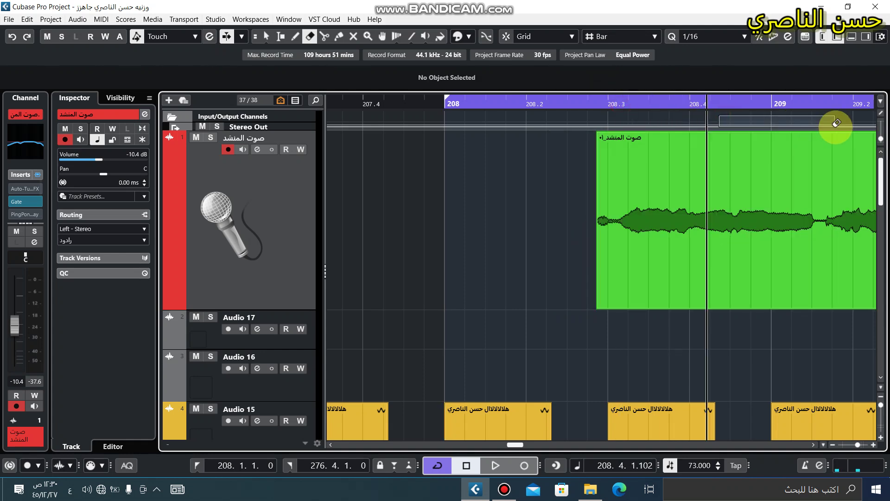
{"action": "left_click_drag", "start_coordinate": [729, 98], "coordinate": [610, 188]}
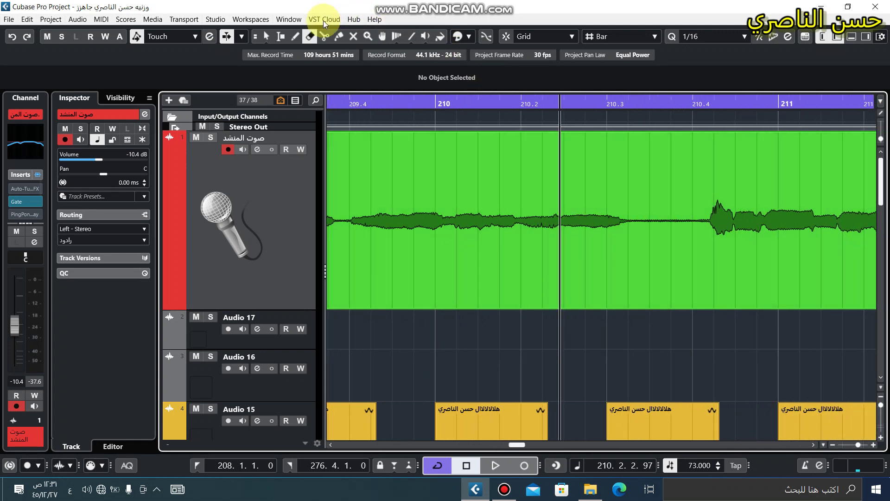
{"action": "left_click", "coordinate": [326, 37]}
{"action": "left_click", "coordinate": [628, 257]}
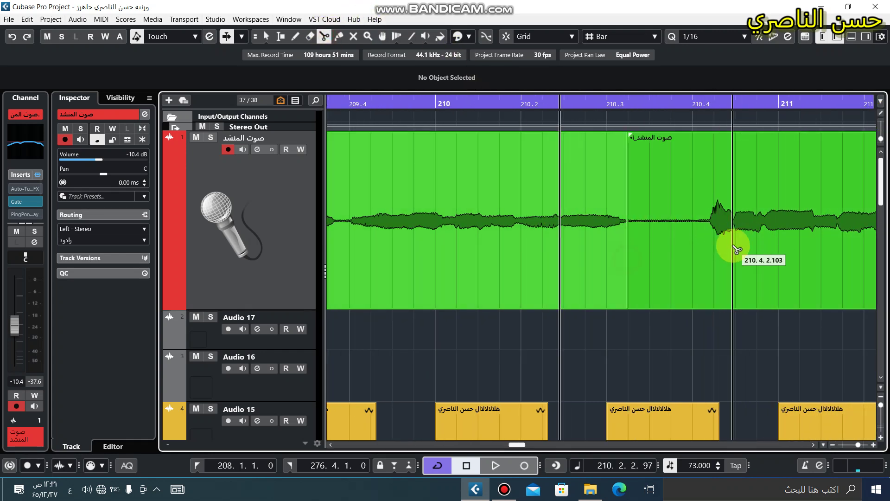
{"action": "left_click", "coordinate": [710, 221]}
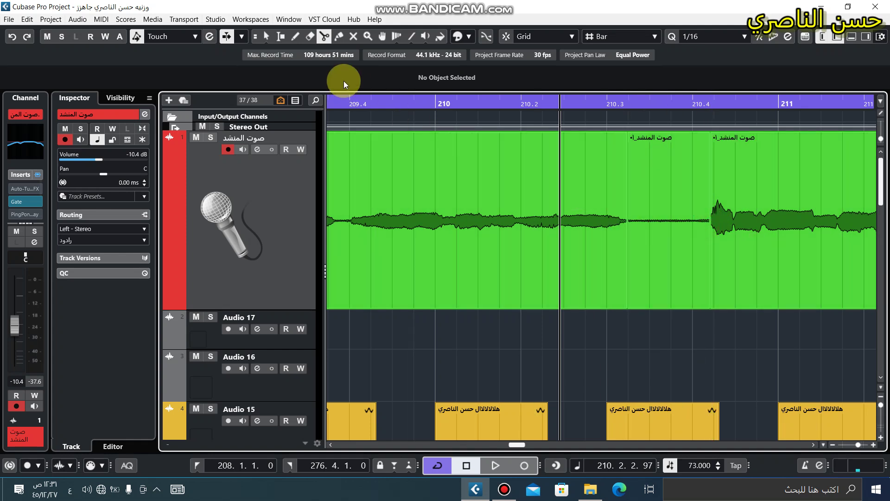
{"action": "left_click", "coordinate": [309, 36]}
{"action": "left_click", "coordinate": [669, 249]}
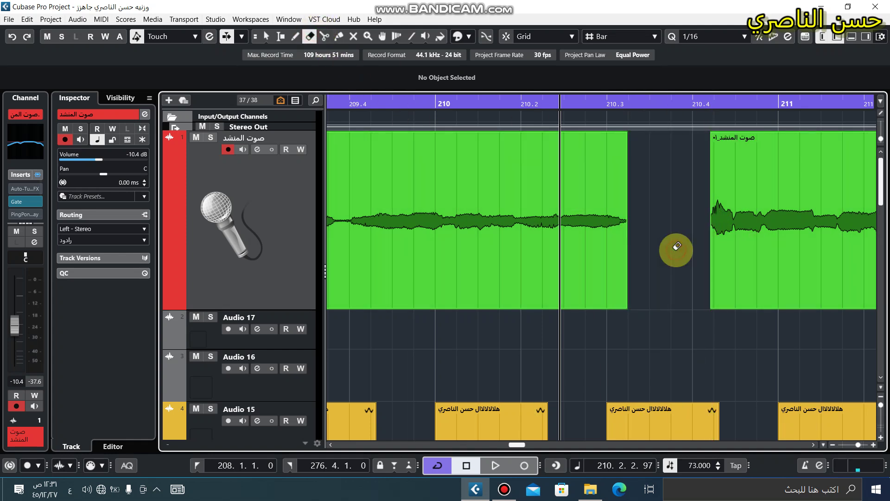
Switch to the Object Selection tool, select the vocal clip after the erased gap, and place the playhead at about 212.4.1
{"action": "left_click", "coordinate": [264, 37]}
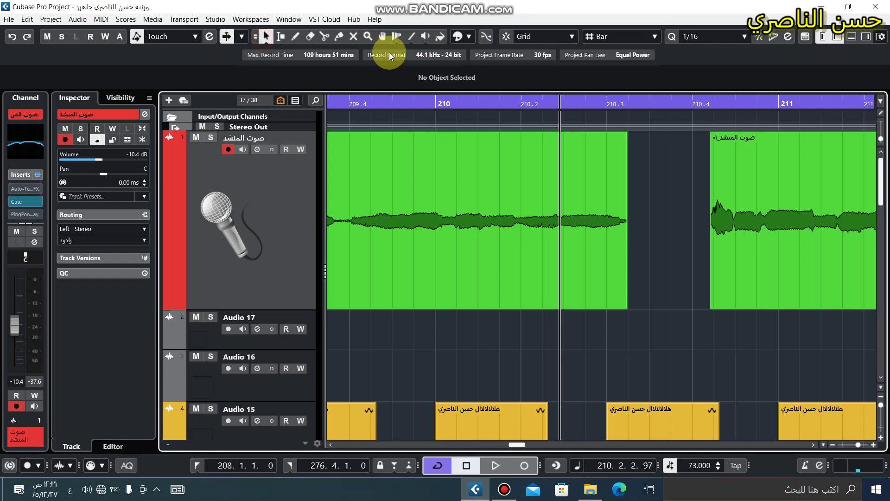
{"action": "left_click", "coordinate": [710, 221]}
{"action": "left_click", "coordinate": [688, 153]}
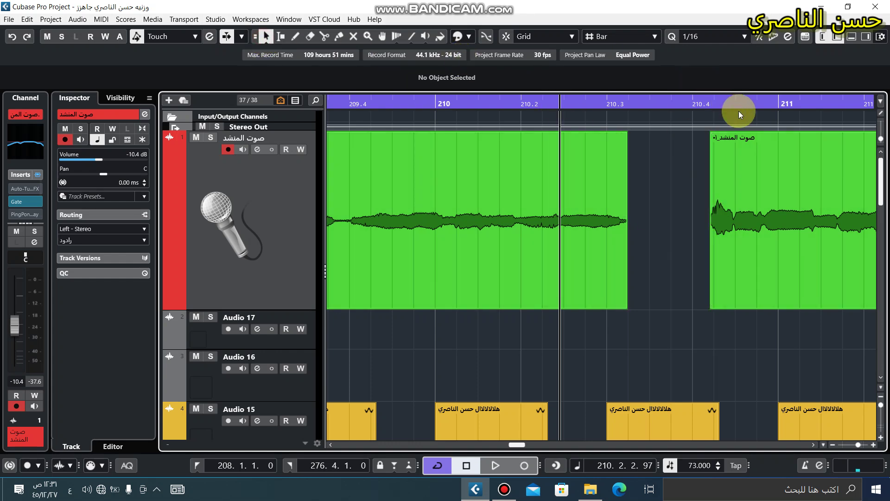
{"action": "left_click_drag", "start_coordinate": [718, 108], "coordinate": [423, 237]}
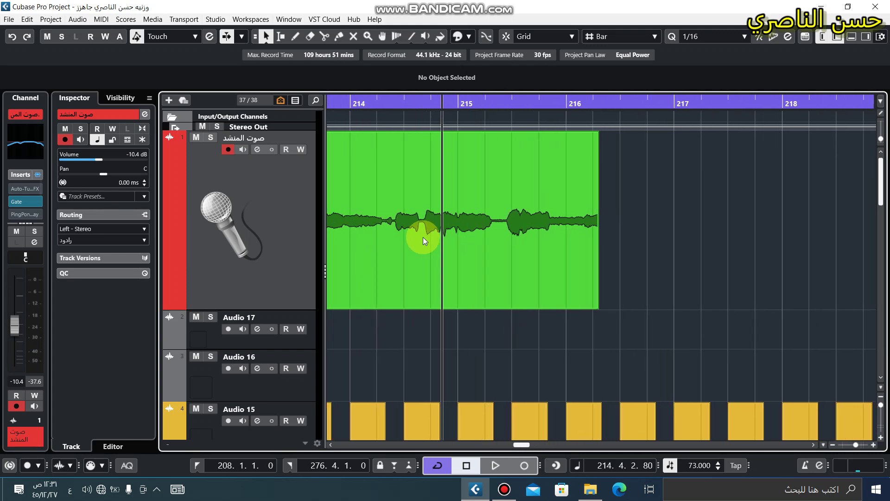
{"action": "left_click", "coordinate": [447, 209]}
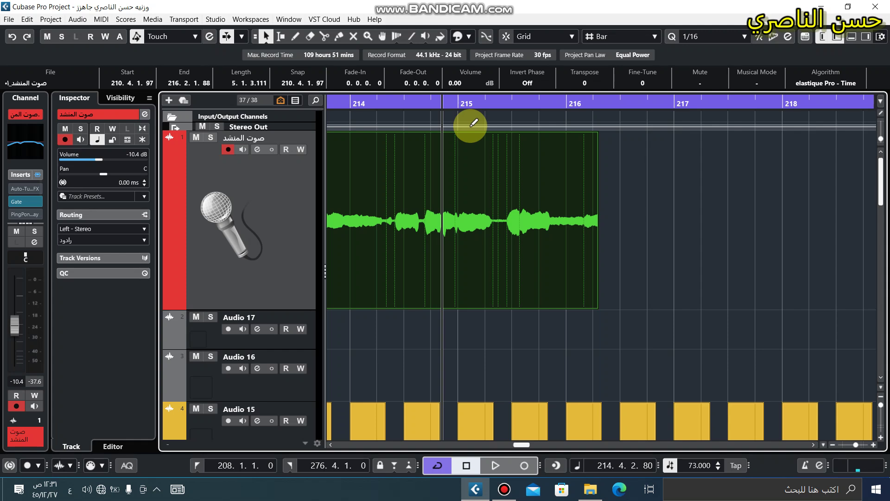
{"action": "left_click_drag", "start_coordinate": [402, 104], "coordinate": [394, 107]}
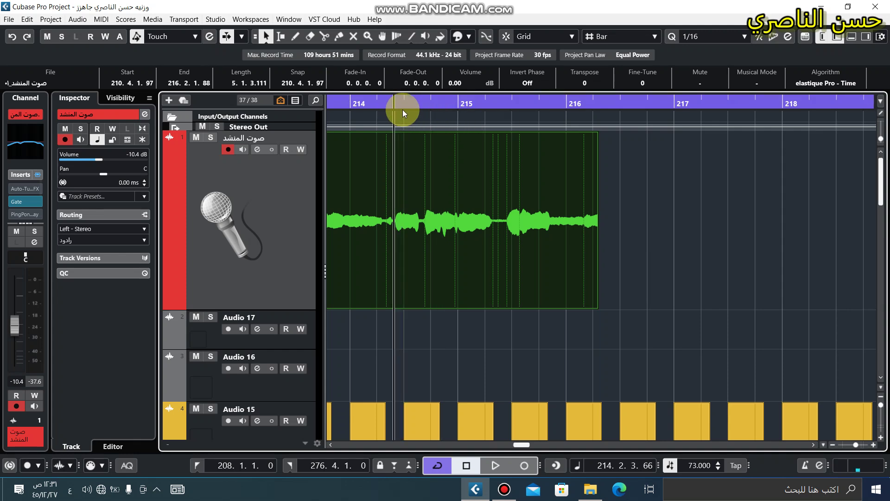
{"action": "left_click_drag", "start_coordinate": [402, 109], "coordinate": [361, 104]}
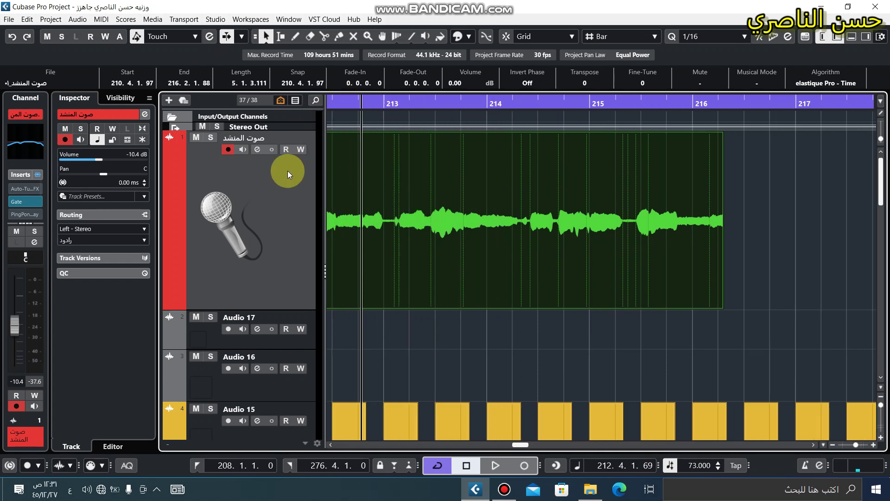
Load the Gate effect in the vocal channel's second insert slot, keeping its window open and closing the channel settings
{"action": "left_click", "coordinate": [257, 148]}
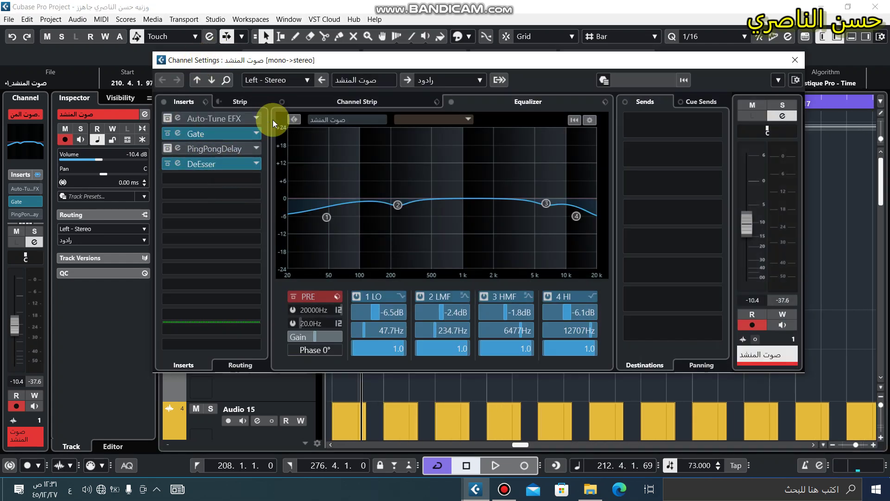
{"action": "left_click", "coordinate": [255, 135]}
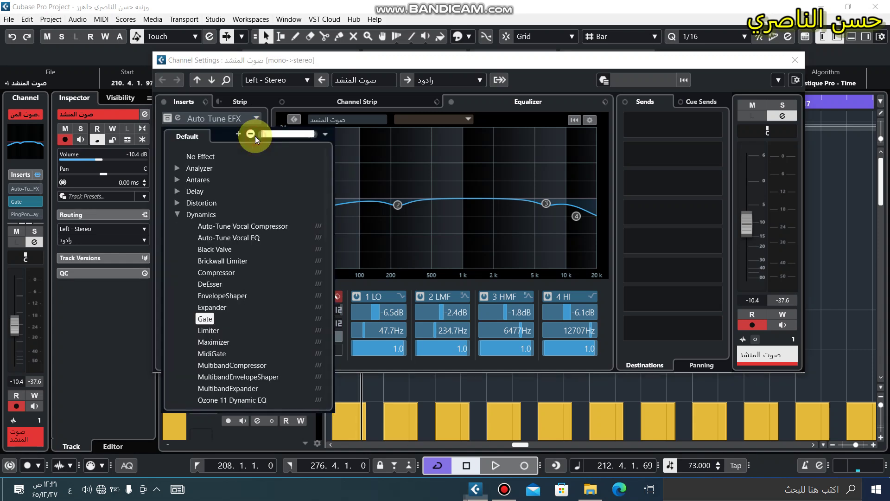
{"action": "left_click", "coordinate": [204, 319]}
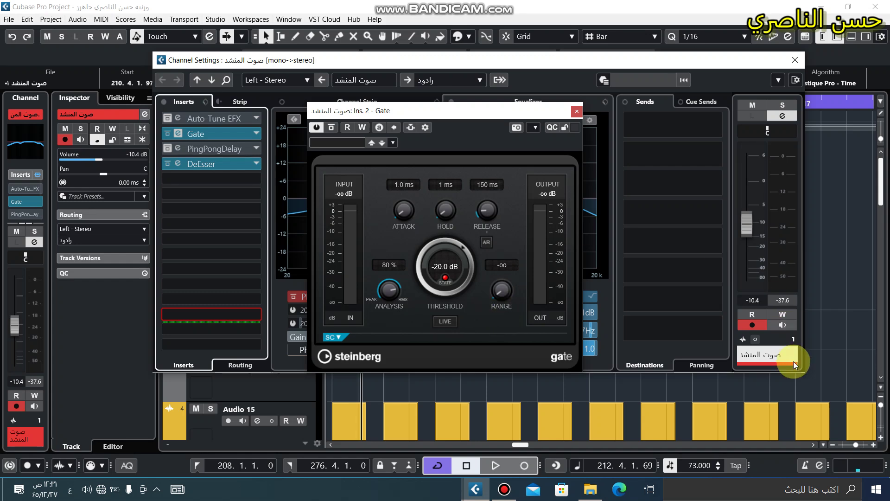
{"action": "left_click_drag", "start_coordinate": [477, 115], "coordinate": [638, 156]}
{"action": "left_click", "coordinate": [794, 60]}
Play the vocal from about 212.3.2 while setting the Gate's threshold to -32.9 dB, analysis to 100 % and range to -84.0 dB
{"action": "left_click", "coordinate": [340, 112]}
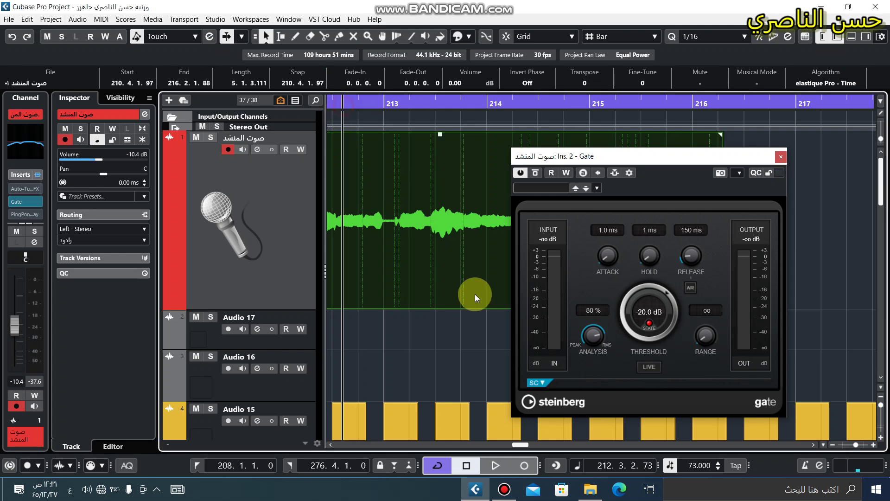
{"action": "left_click", "coordinate": [495, 465]}
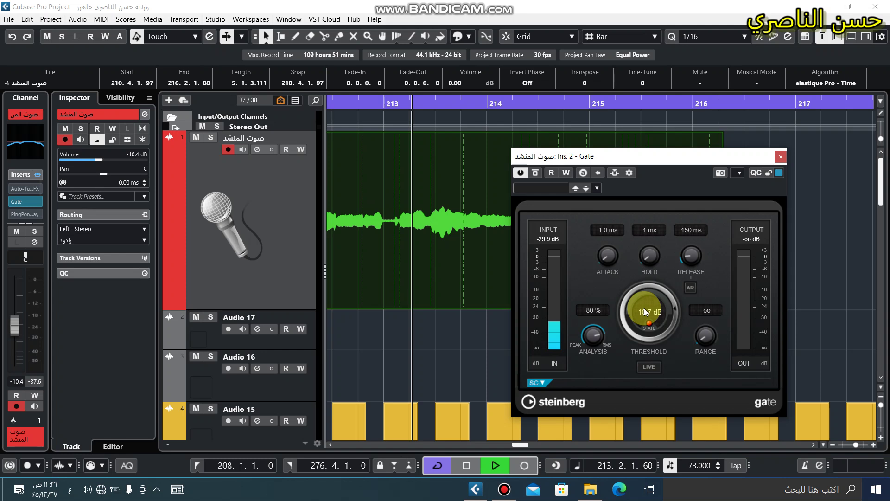
{"action": "left_click_drag", "start_coordinate": [644, 308], "coordinate": [641, 349]}
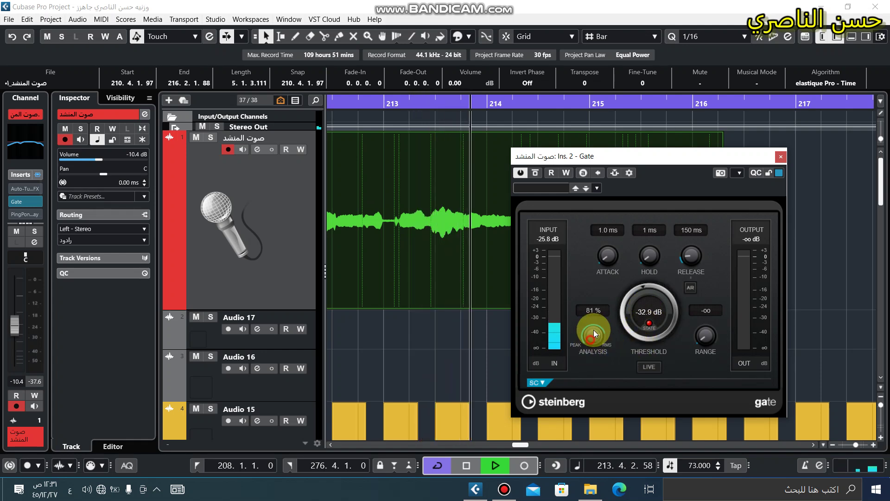
{"action": "left_click_drag", "start_coordinate": [594, 329], "coordinate": [609, 298]}
{"action": "left_click_drag", "start_coordinate": [705, 323], "coordinate": [690, 338]}
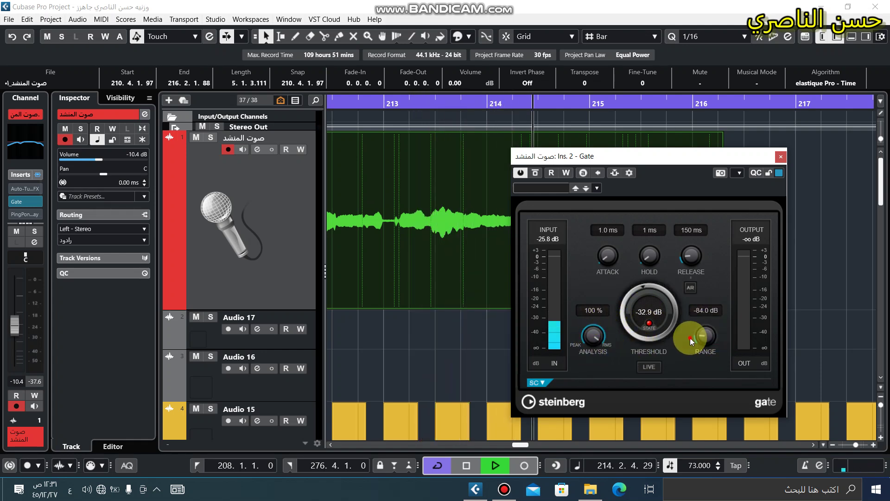
Set the Gate's threshold to -49.2 dB and replay the vocal clip from an earlier point
{"action": "left_click_drag", "start_coordinate": [643, 318], "coordinate": [625, 319]}
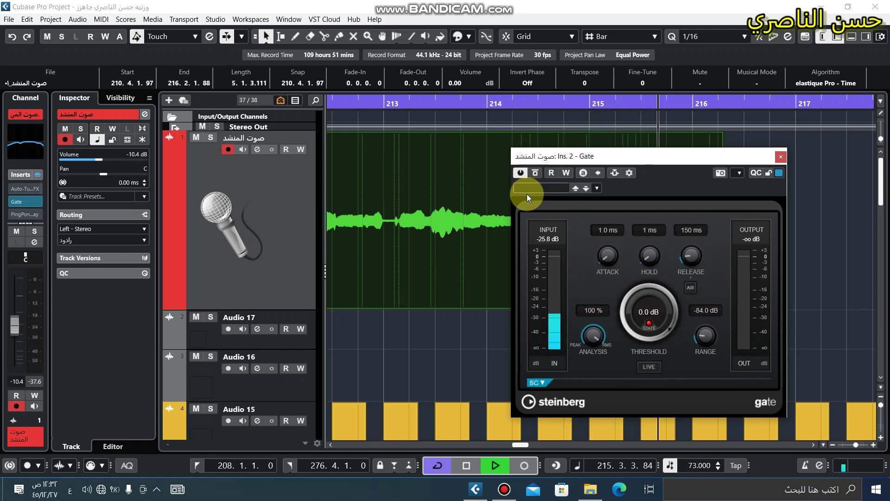
{"action": "left_click_drag", "start_coordinate": [663, 288], "coordinate": [617, 319]}
{"action": "scroll", "coordinate": [646, 329], "scroll_direction": "down", "scroll_amount": 4}
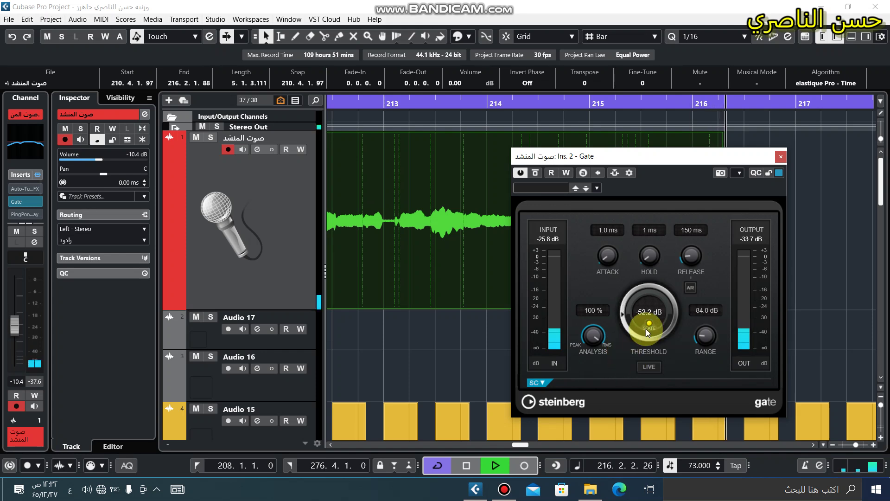
{"action": "scroll", "coordinate": [650, 325], "scroll_direction": "up", "scroll_amount": 3}
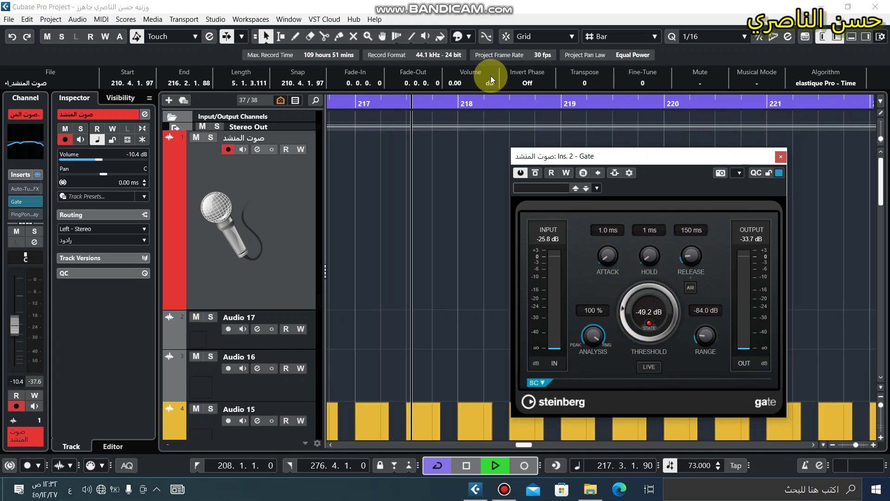
{"action": "left_click_drag", "start_coordinate": [338, 100], "coordinate": [278, 103]}
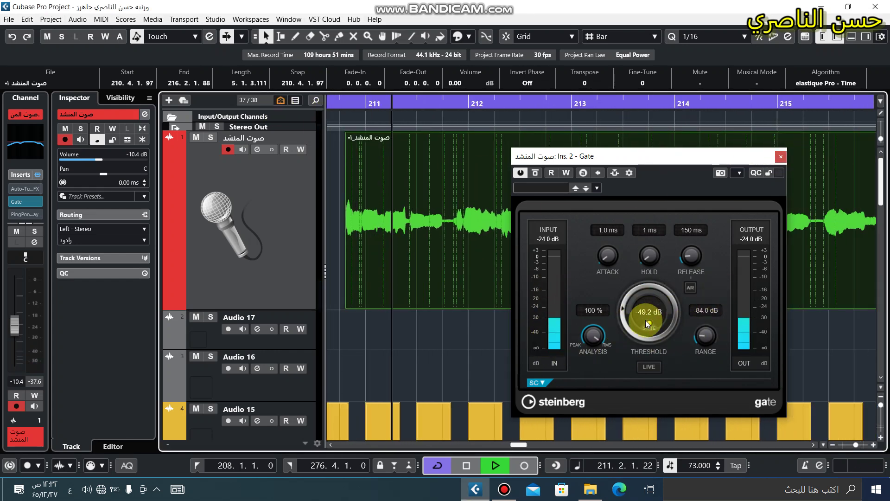
Raise the Gate's threshold to -42.4 dB during playback, close its window and stop playback
{"action": "left_click_drag", "start_coordinate": [646, 310], "coordinate": [648, 267]}
{"action": "scroll", "coordinate": [639, 330], "scroll_direction": "up", "scroll_amount": 5}
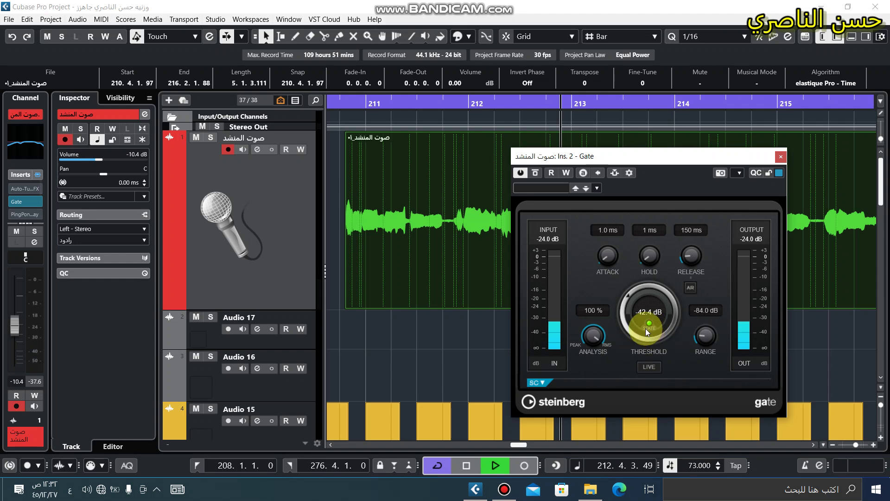
{"action": "left_click", "coordinate": [770, 172]}
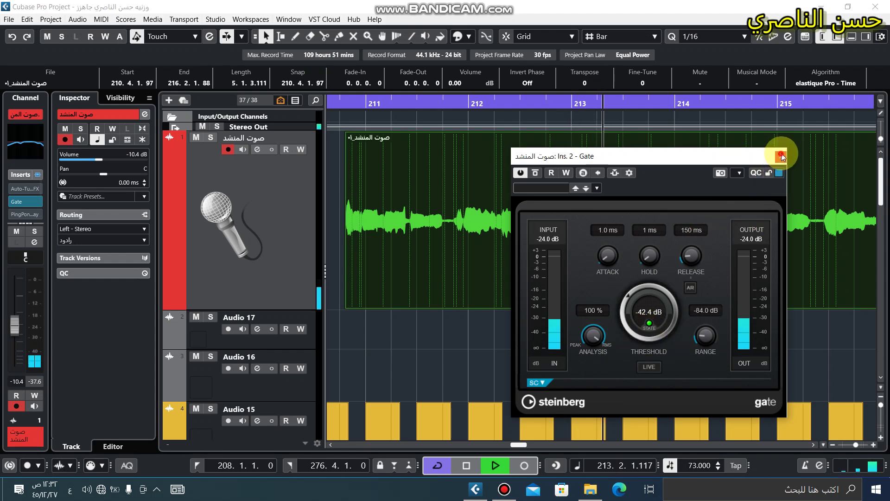
{"action": "left_click", "coordinate": [781, 156]}
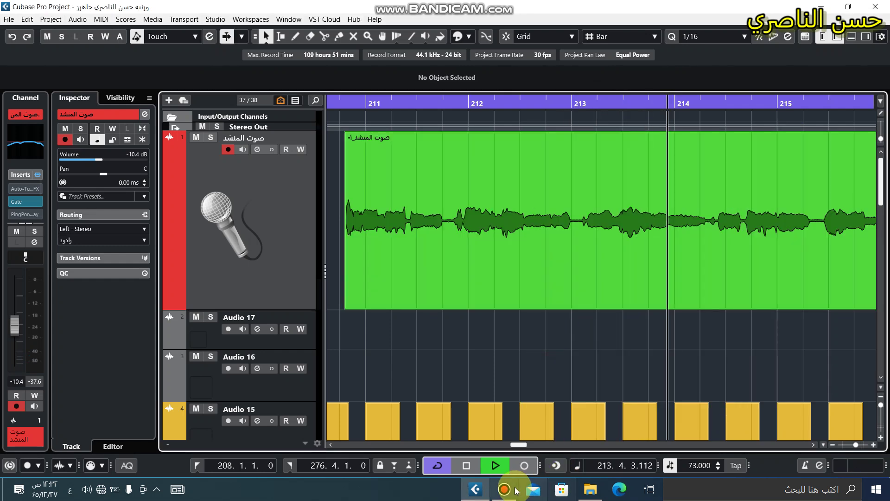
{"action": "left_click", "coordinate": [467, 465]}
{"action": "left_click", "coordinate": [537, 190]}
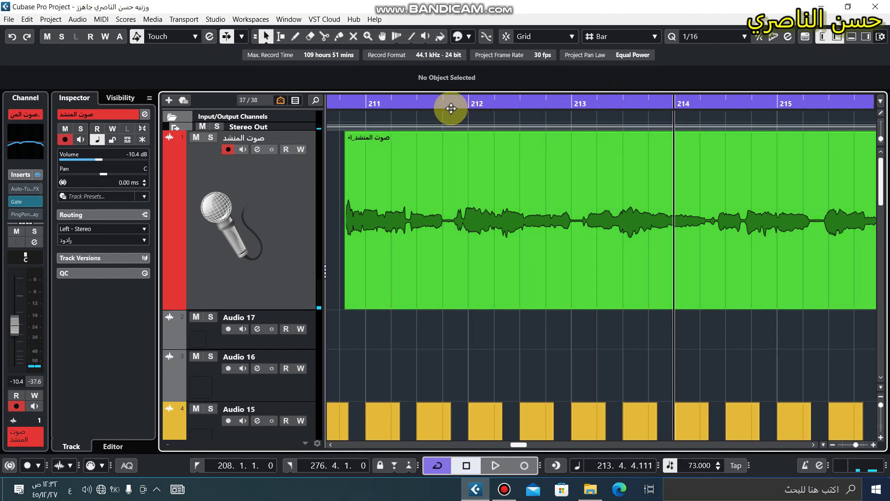
Split the vocal clip at about 211.3.4.86 and 211.4.2.81 to isolate the quiet gap around 211.4
{"action": "left_click_drag", "start_coordinate": [451, 105], "coordinate": [372, 160]}
{"action": "left_click", "coordinate": [447, 176]}
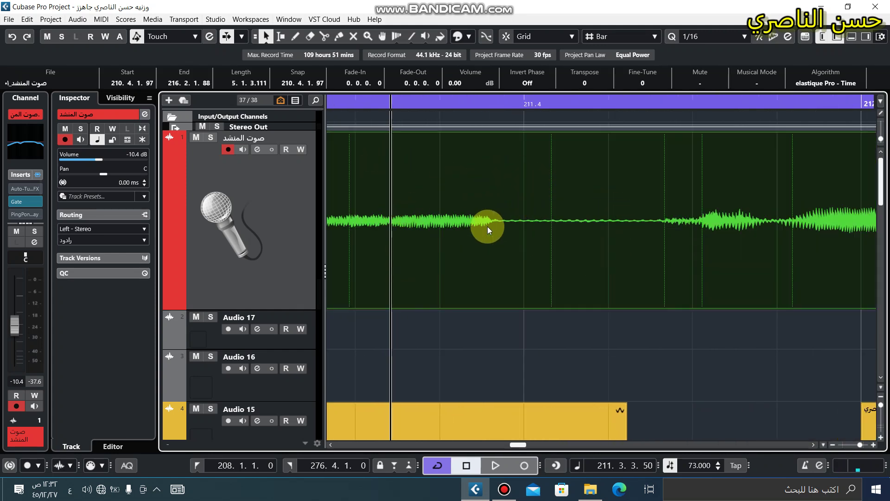
{"action": "left_click", "coordinate": [324, 36]}
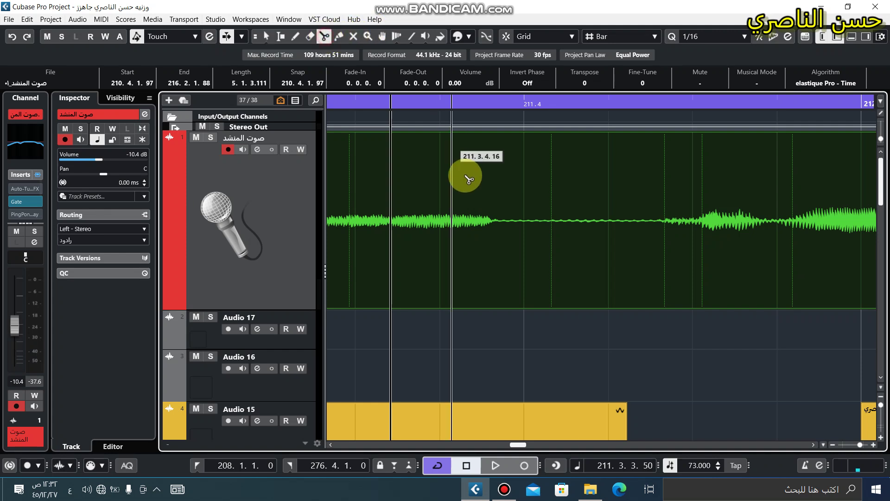
{"action": "left_click", "coordinate": [499, 231]}
{"action": "left_click", "coordinate": [665, 232]}
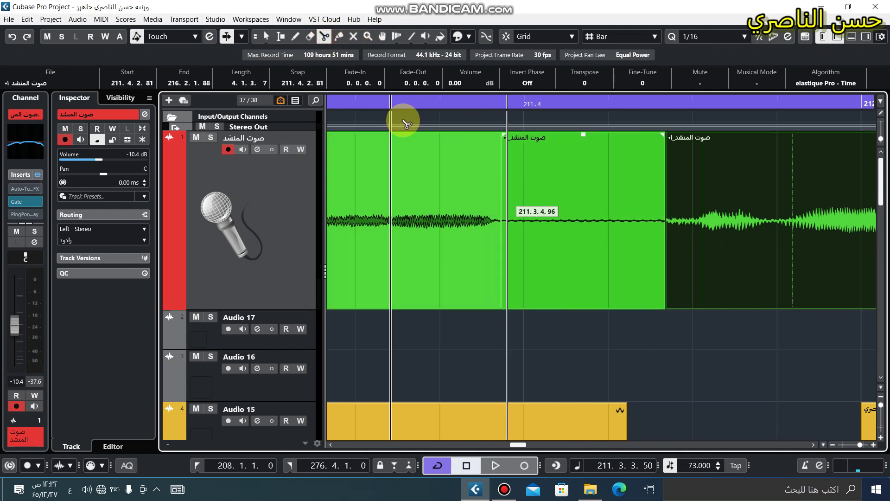
Try erasing the isolated quiet segment between the two cuts, and undo the erasure
{"action": "left_click", "coordinate": [278, 36]}
{"action": "left_click", "coordinate": [596, 199]}
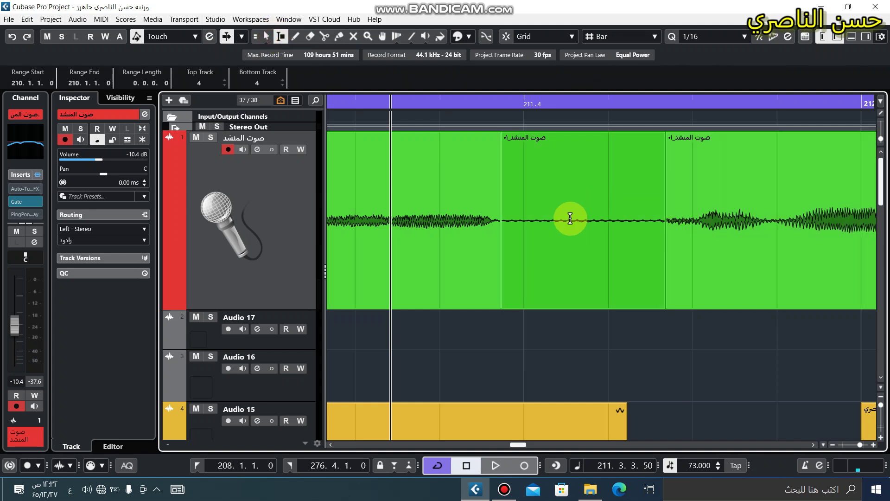
{"action": "left_click", "coordinate": [570, 215]}
{"action": "left_click", "coordinate": [267, 37]}
{"action": "left_click", "coordinate": [571, 225]}
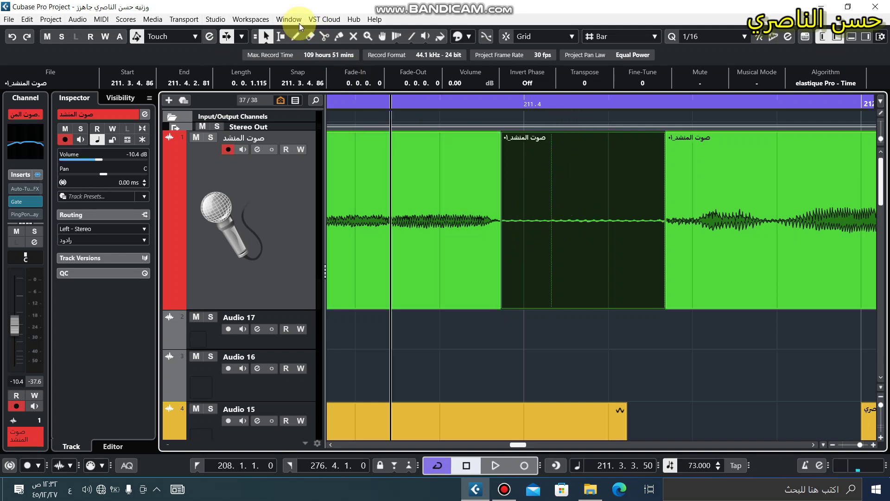
{"action": "left_click", "coordinate": [309, 36]}
{"action": "left_click", "coordinate": [550, 221]}
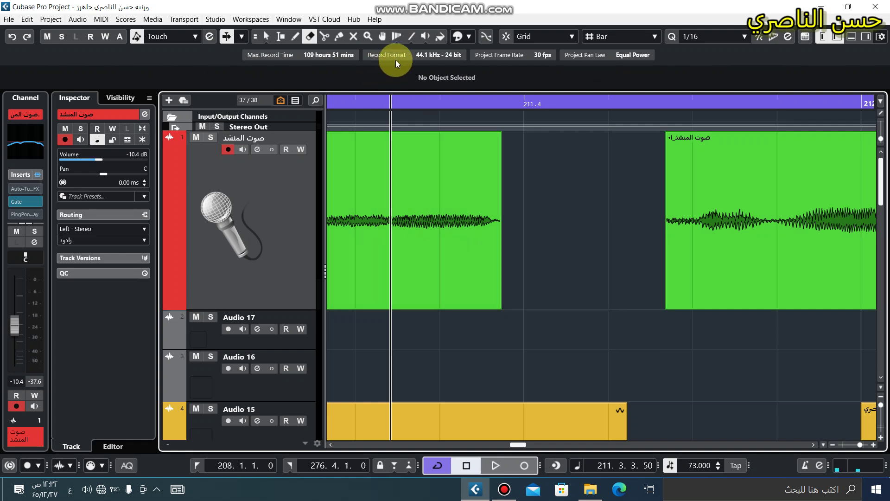
{"action": "key", "text": "ctrl+z"}
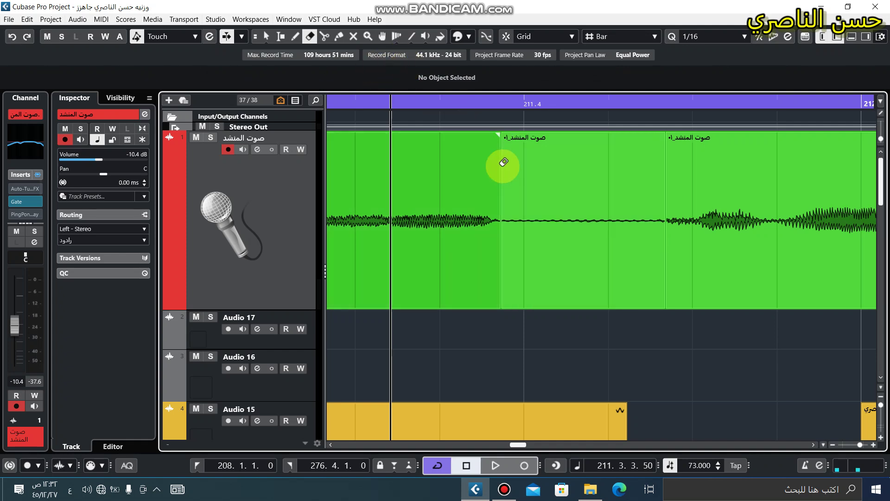
Switch to the Object Selection tool and lower the isolated quiet segment's clip volume to -60 dB
{"action": "left_click", "coordinate": [266, 36]}
{"action": "left_click", "coordinate": [642, 218]}
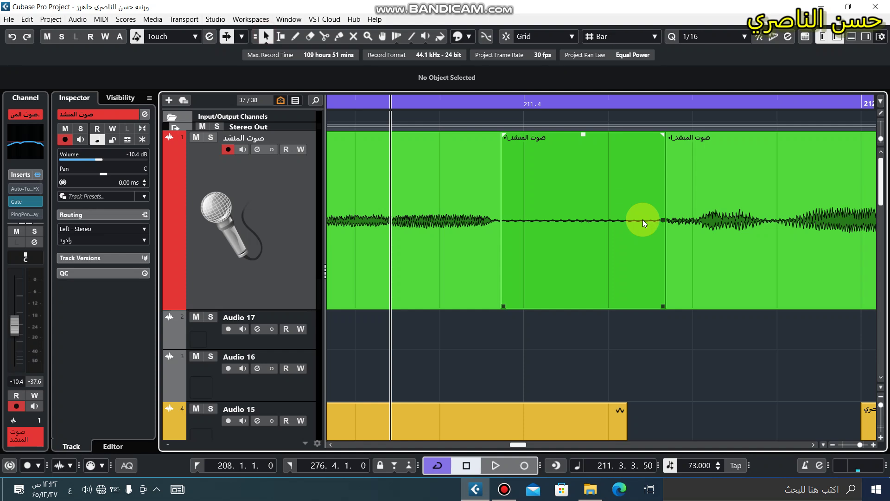
{"action": "left_click_drag", "start_coordinate": [581, 133], "coordinate": [590, 343]}
{"action": "mouse_move", "coordinate": [653, 138]}
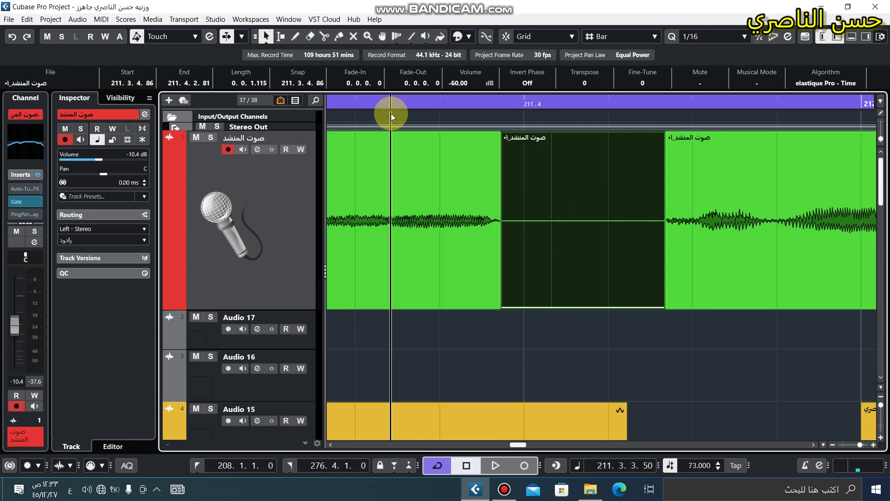
Erase the silenced segment, try shifting the following vocal clip earlier to about 211.4.2.14, and undo the shift
{"action": "left_click", "coordinate": [315, 36]}
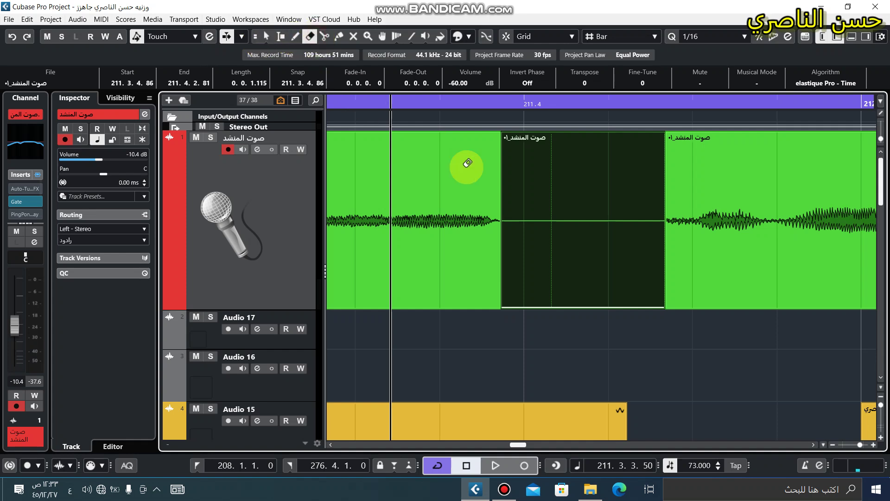
{"action": "left_click", "coordinate": [555, 259]}
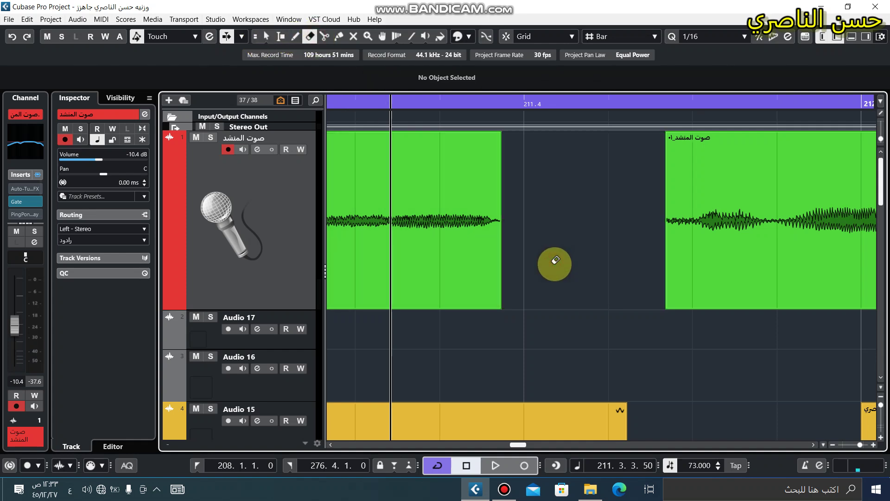
{"action": "left_click", "coordinate": [267, 36]}
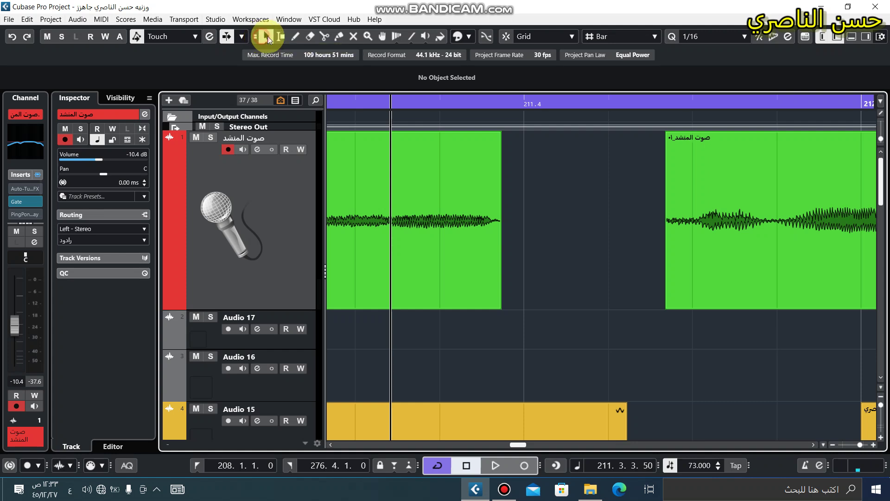
{"action": "left_click_drag", "start_coordinate": [722, 216], "coordinate": [654, 205]}
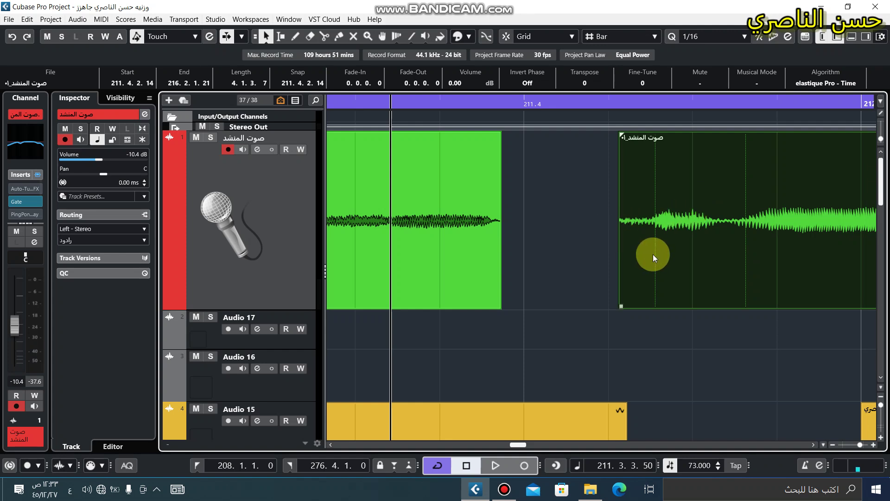
{"action": "key", "text": "ctrl+z"}
Close the sample editor opened for the following clip, then restore the erased silenced segment and select it
{"action": "double_click", "coordinate": [704, 259]}
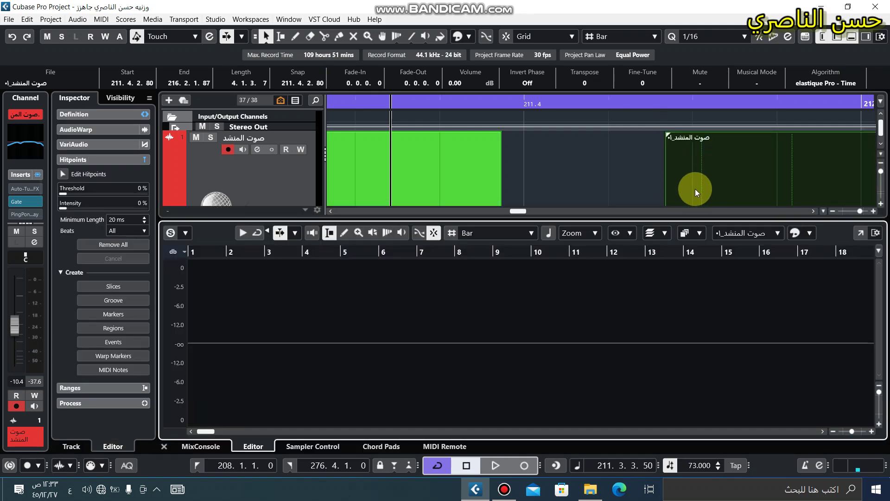
{"action": "left_click", "coordinate": [164, 446]}
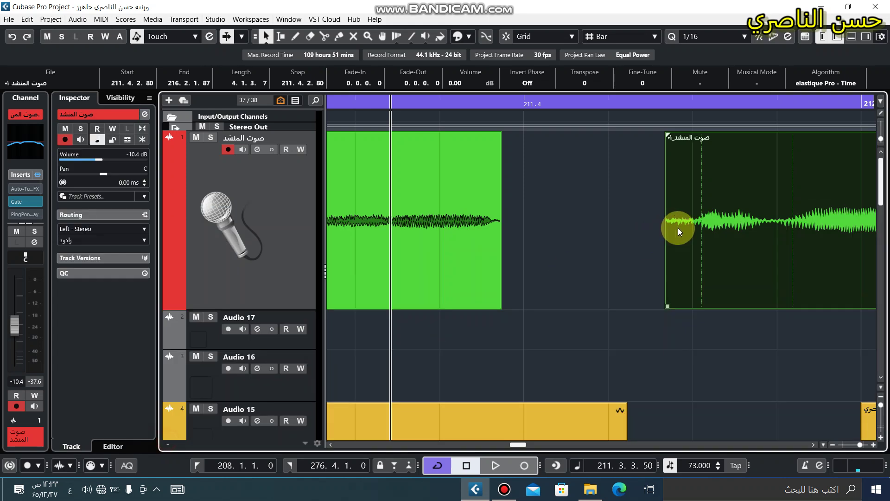
{"action": "key", "text": "ctrl+alt+e"}
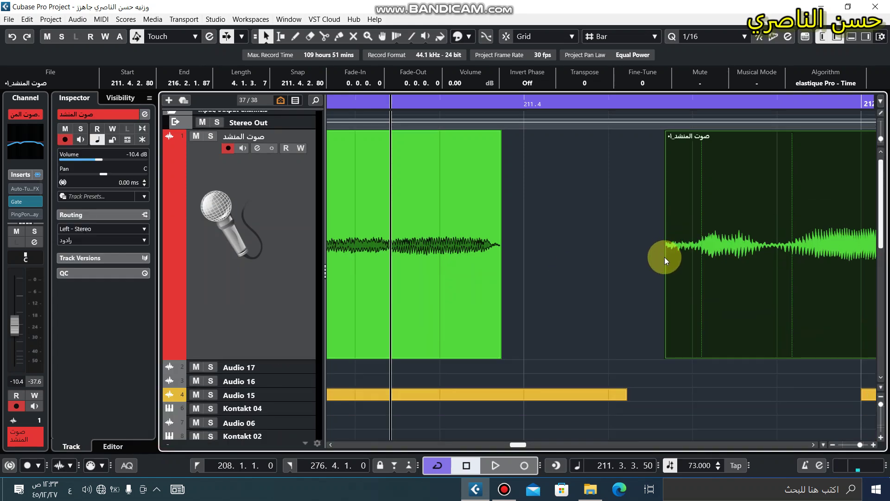
{"action": "left_click_drag", "start_coordinate": [664, 257], "coordinate": [664, 257]}
{"action": "left_click", "coordinate": [597, 251]}
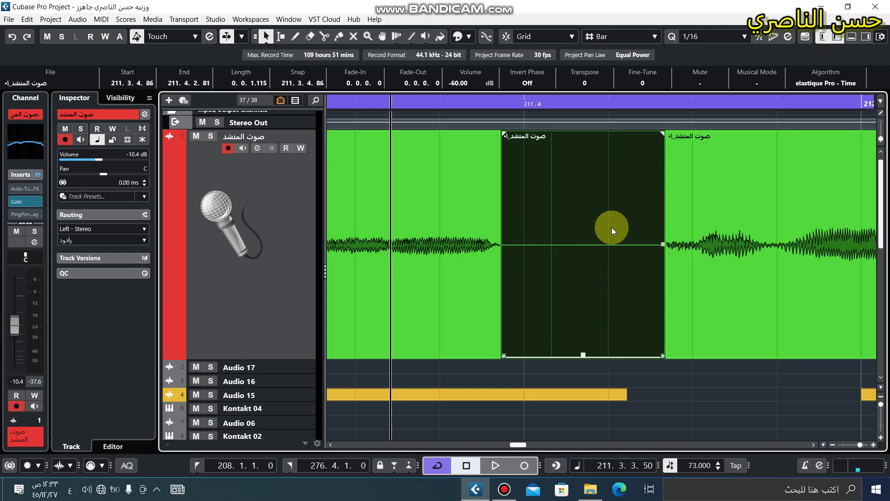
Open the vocal channel's settings and load the Pro-G gate from the Dynamics effects into the fifth insert slot
{"action": "left_click", "coordinate": [258, 152]}
{"action": "left_click", "coordinate": [169, 148]}
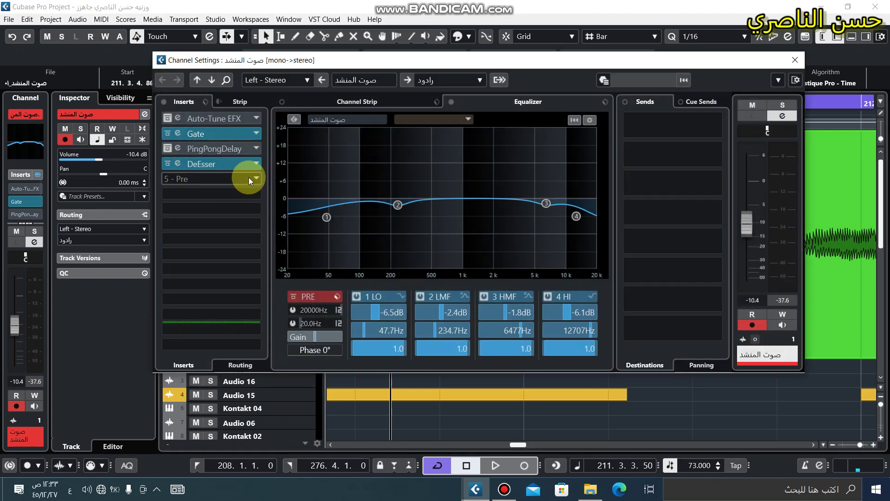
{"action": "left_click", "coordinate": [252, 176]}
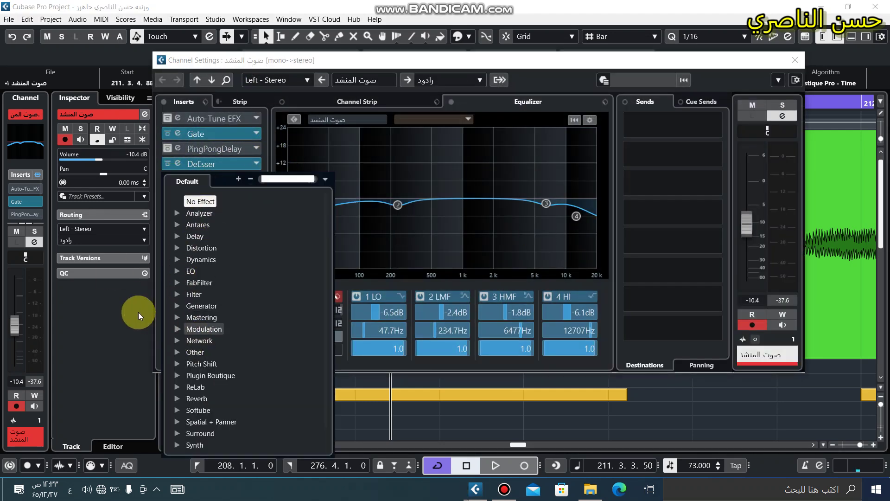
{"action": "left_click", "coordinate": [180, 262]}
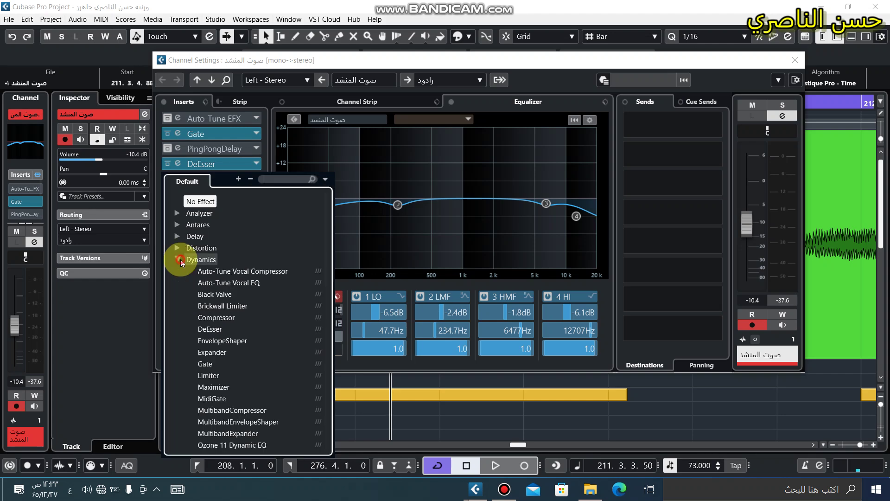
{"action": "scroll", "coordinate": [233, 371], "scroll_direction": "down", "scroll_amount": 9}
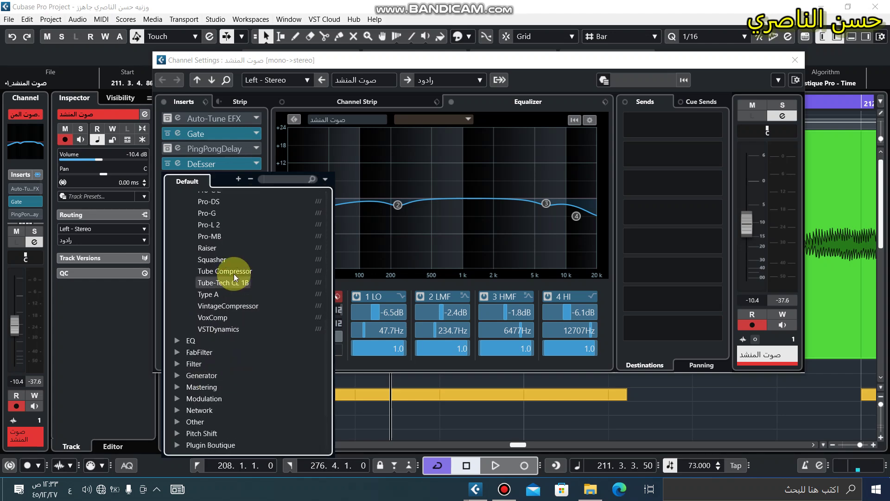
{"action": "scroll", "coordinate": [263, 212], "scroll_direction": "up", "scroll_amount": 4}
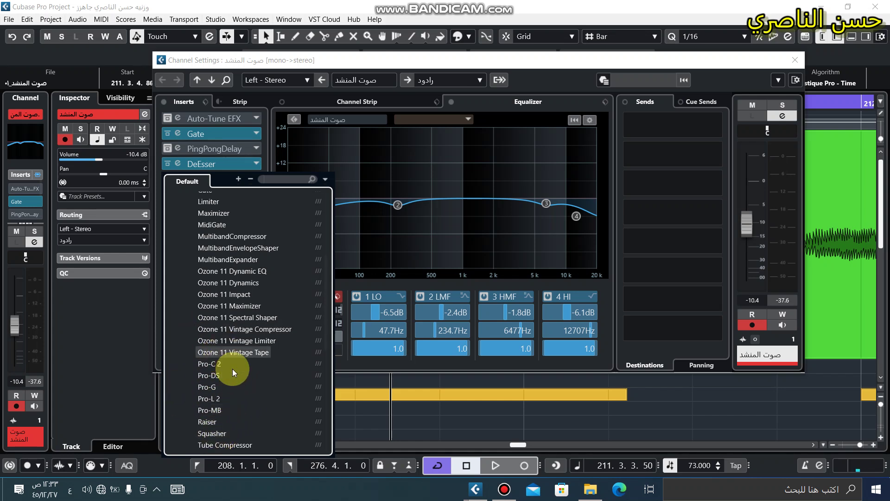
{"action": "left_click", "coordinate": [211, 375]}
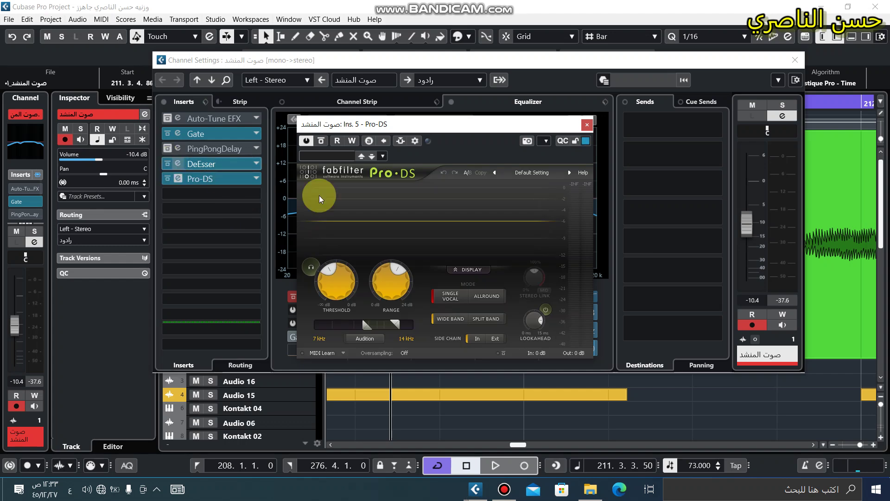
{"action": "left_click", "coordinate": [256, 178]}
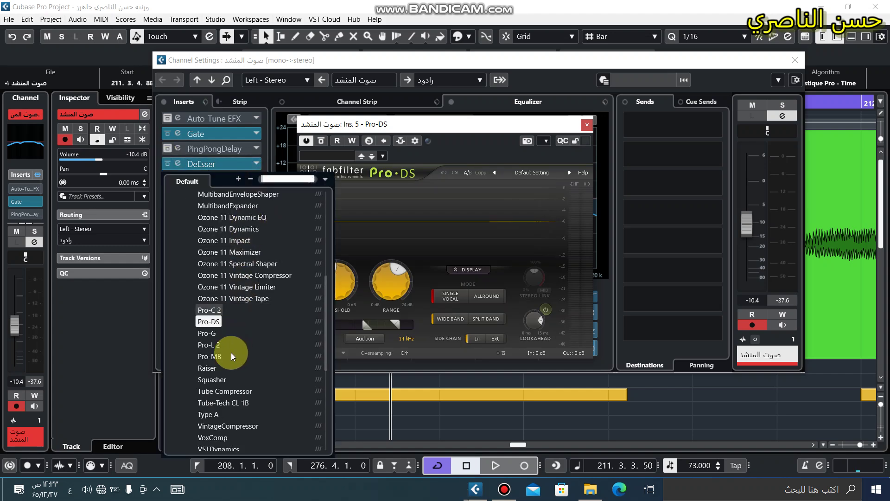
{"action": "left_click", "coordinate": [211, 334]}
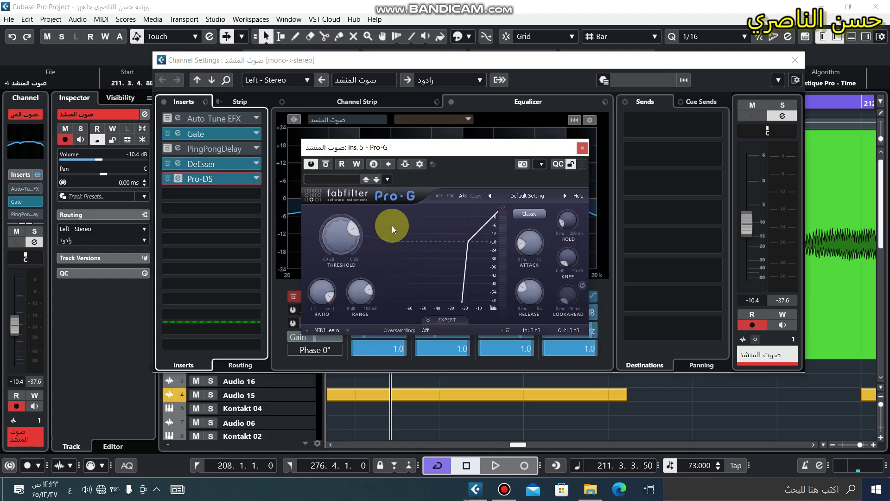
Set Pro-G's attack to about 22 ms and lower its threshold to about -43 dB
{"action": "scroll", "coordinate": [345, 230], "scroll_direction": "up", "scroll_amount": 3}
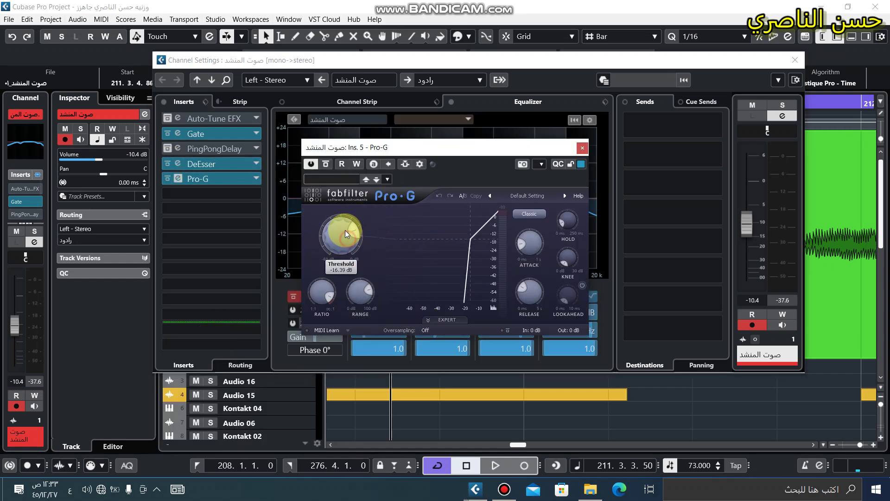
{"action": "left_click_drag", "start_coordinate": [526, 250], "coordinate": [525, 222]}
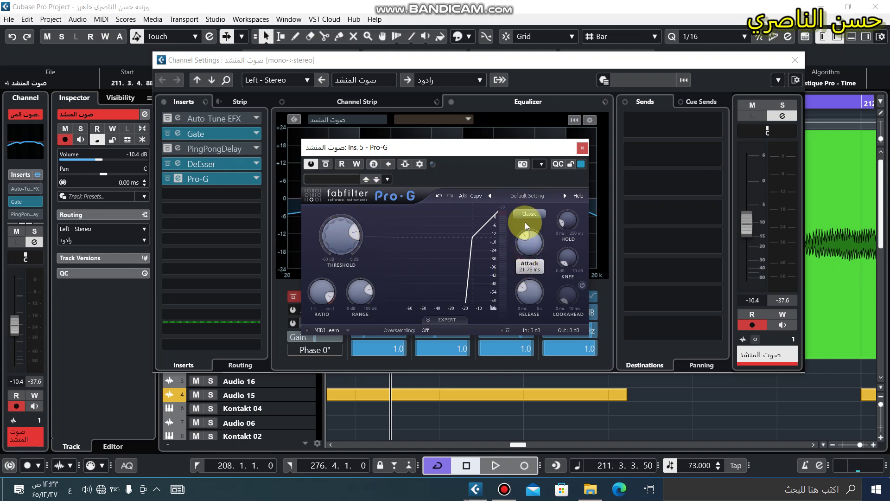
{"action": "left_click_drag", "start_coordinate": [320, 250], "coordinate": [331, 278]}
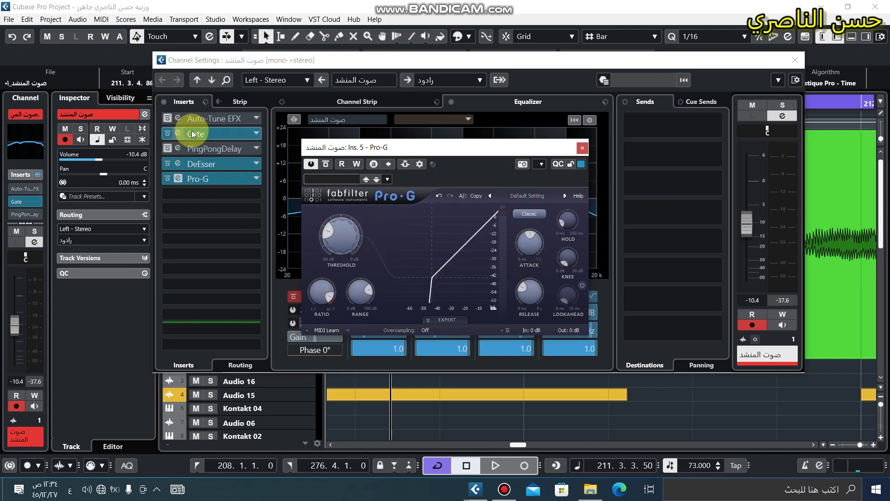
Open the second insert's Gate window, close the channel settings, and move the Gate aside to uncover part of the Pro-G window
{"action": "left_click", "coordinate": [176, 135]}
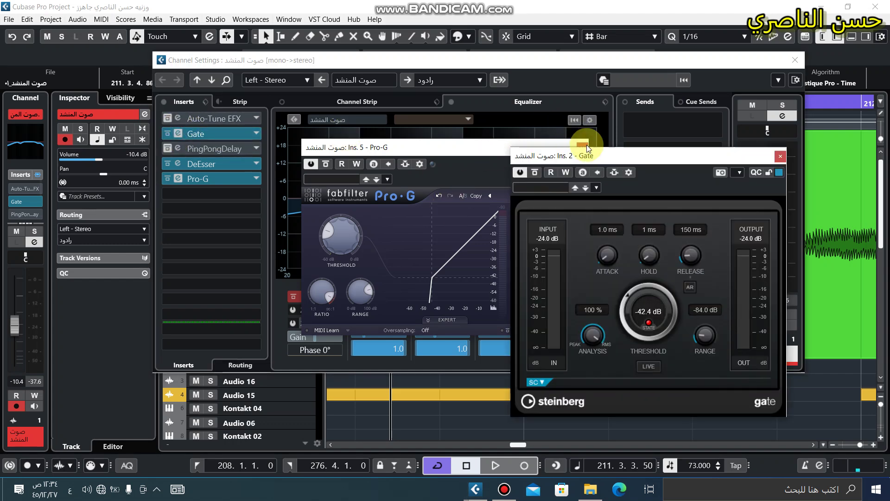
{"action": "left_click_drag", "start_coordinate": [585, 158], "coordinate": [417, 158]}
{"action": "left_click", "coordinate": [795, 60]}
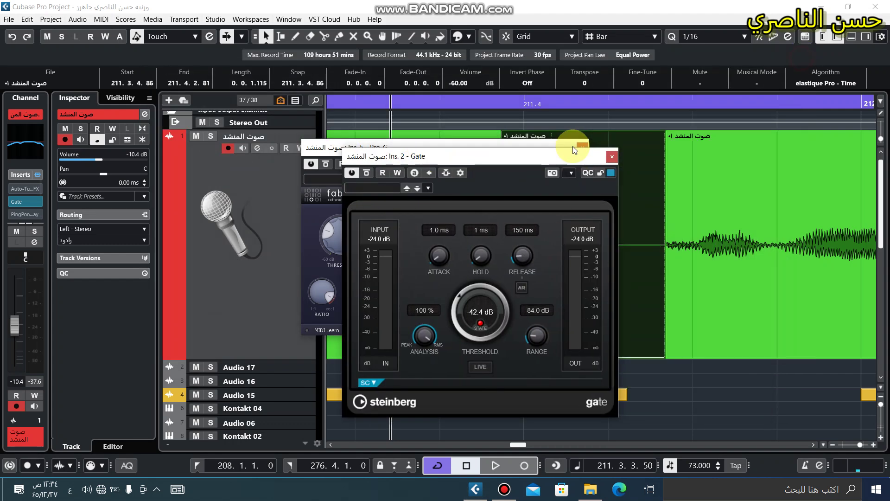
{"action": "left_click_drag", "start_coordinate": [538, 156], "coordinate": [375, 162]}
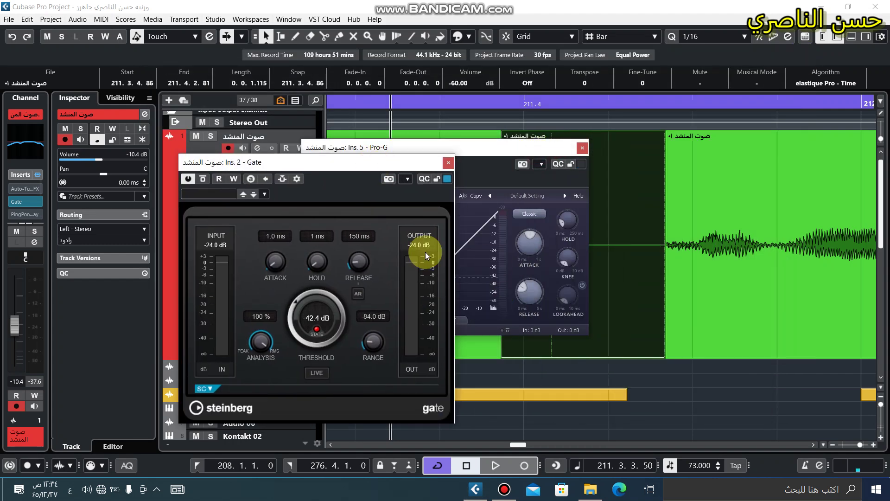
Close the Pro-G and Gate windows, then reopen the vocal channel's settings
{"action": "left_click", "coordinate": [582, 148]}
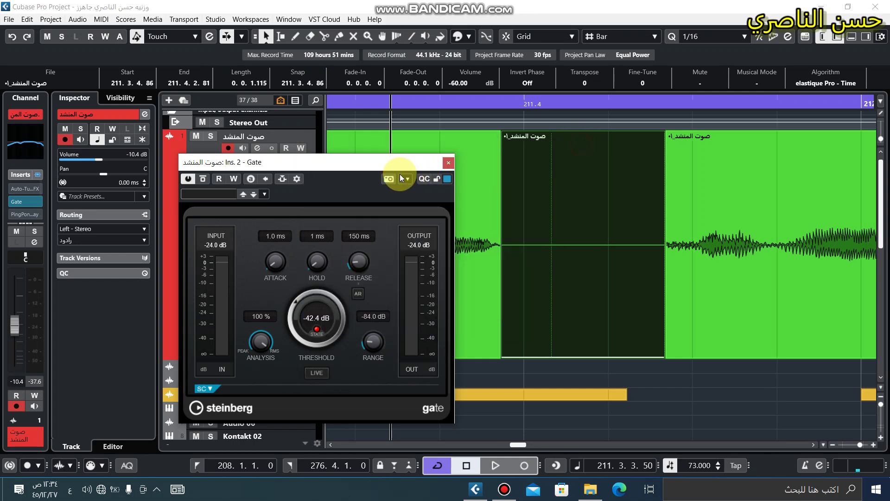
{"action": "left_click", "coordinate": [447, 164]}
{"action": "left_click", "coordinate": [257, 148]}
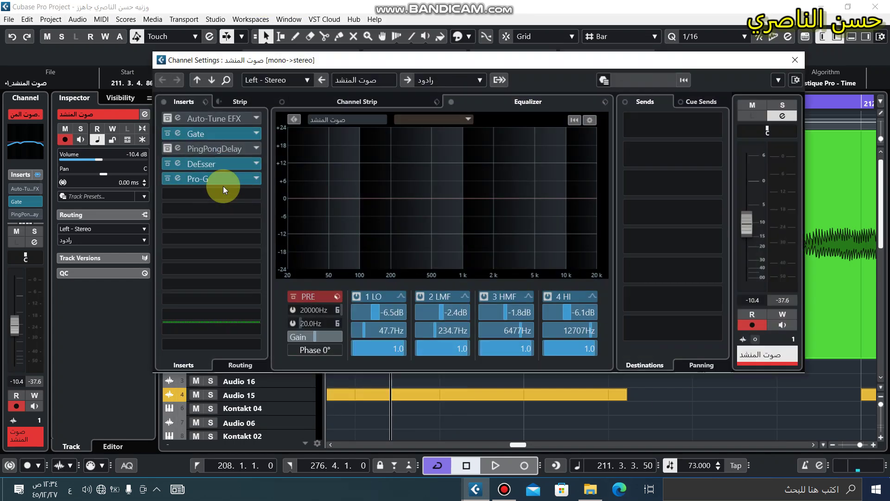
Load VocalChain from the Vocals effects into the sixth insert slot and shift its window slightly
{"action": "left_click", "coordinate": [256, 192]}
{"action": "scroll", "coordinate": [195, 427], "scroll_direction": "down", "scroll_amount": 1}
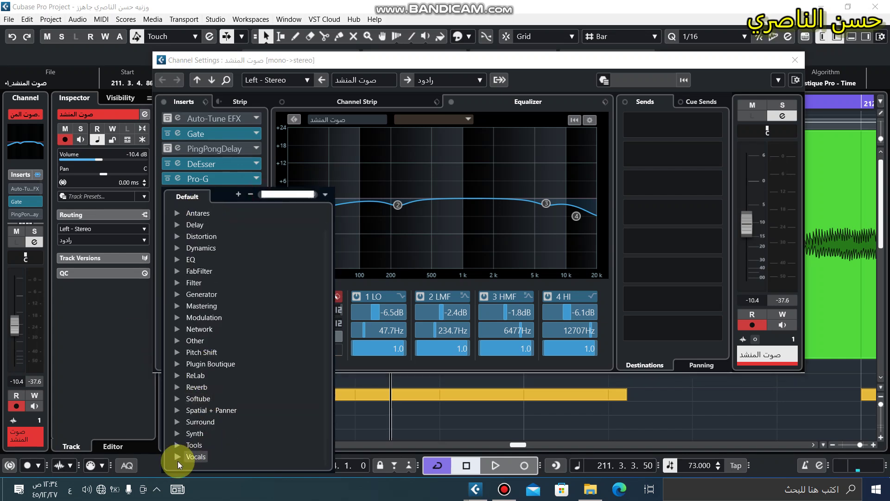
{"action": "scroll", "coordinate": [216, 456], "scroll_direction": "down", "scroll_amount": 1}
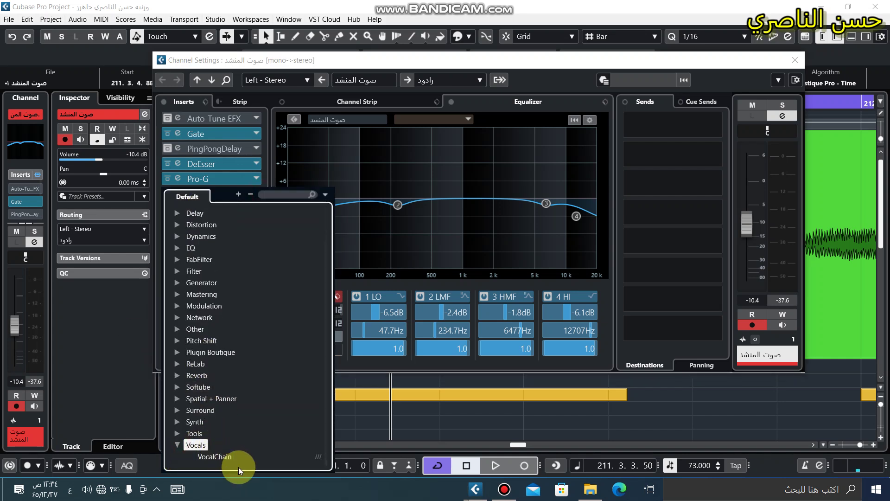
{"action": "left_click", "coordinate": [157, 448]}
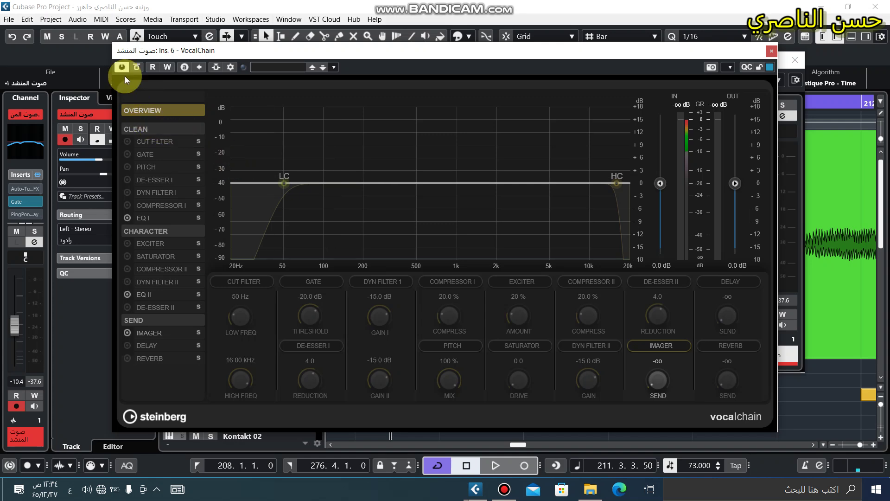
{"action": "left_click_drag", "start_coordinate": [135, 54], "coordinate": [140, 50]}
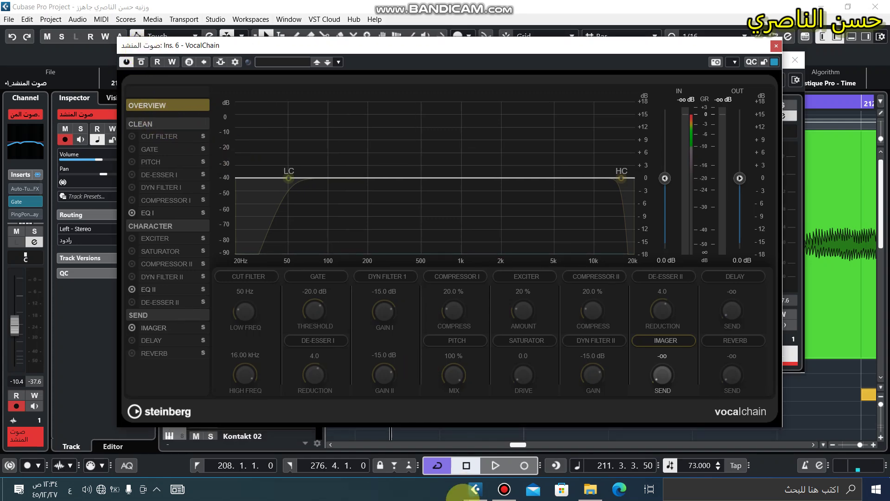
{"action": "left_click", "coordinate": [502, 491]}
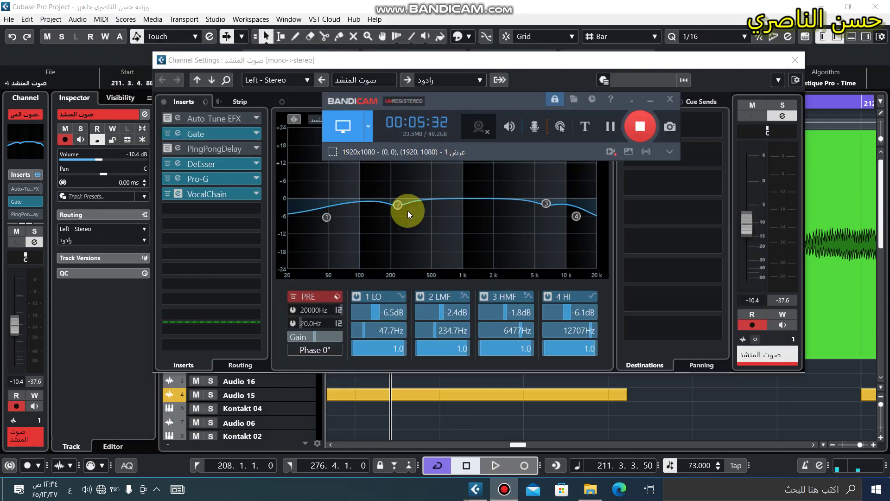
{"action": "mouse_move", "coordinate": [478, 487]}
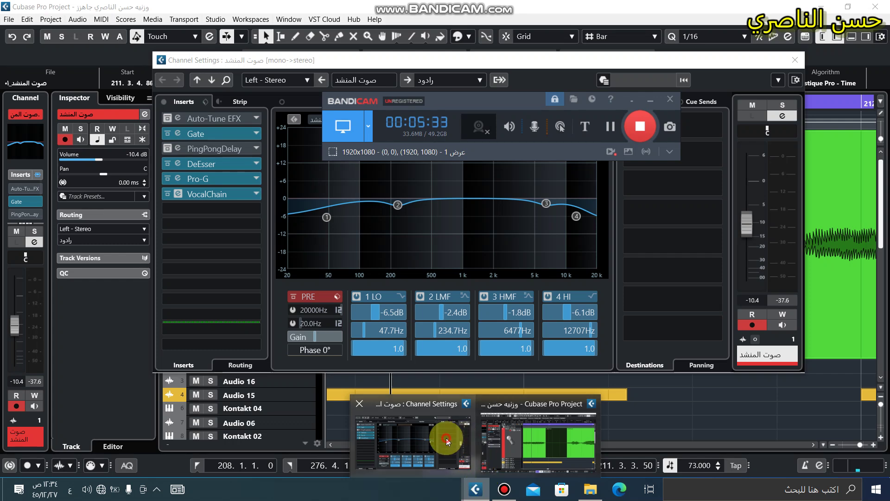
{"action": "left_click", "coordinate": [389, 427]}
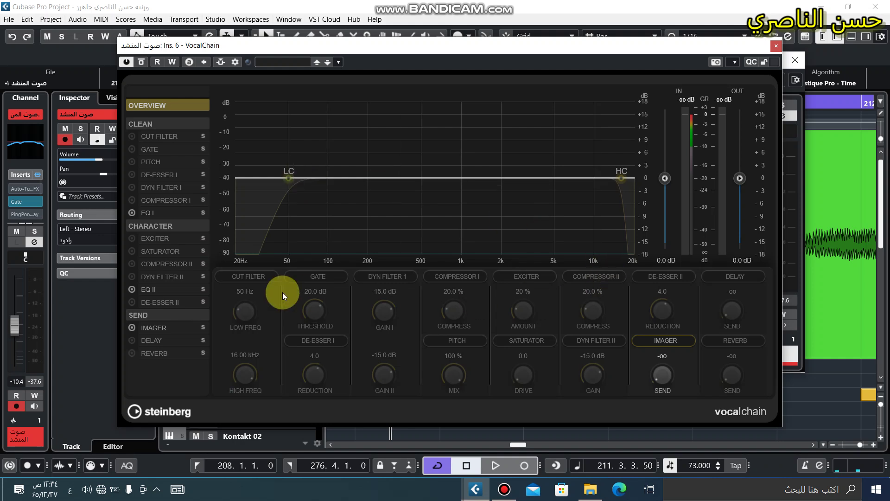
View VocalChain's Cut Filter module, then open the Gate module and enable it
{"action": "left_click", "coordinate": [169, 137]}
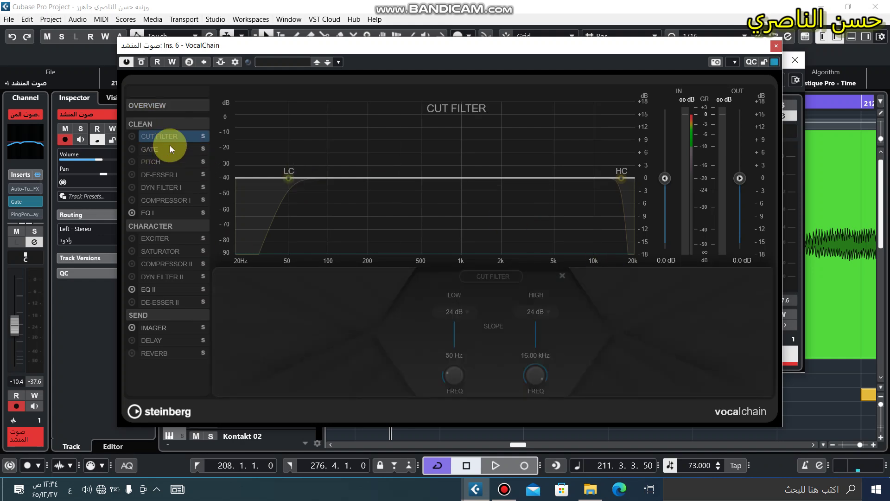
{"action": "left_click", "coordinate": [155, 152]}
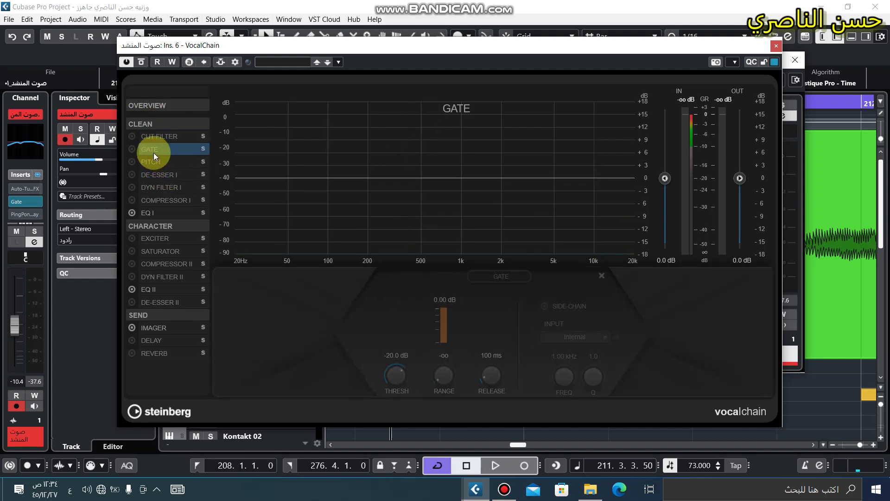
{"action": "left_click", "coordinate": [135, 150]}
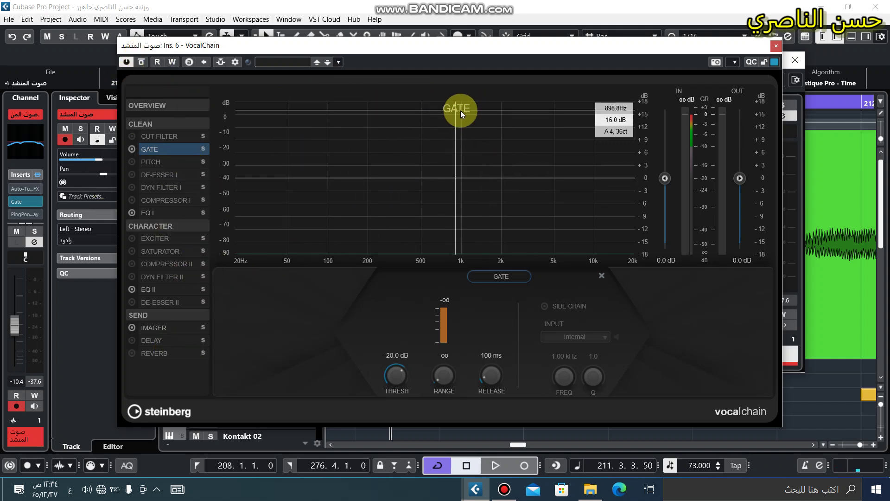
In VocalChain's EQ I, lower the first band to -10.4 dB at 62 Hz and the fourth band to -10.4 dB at 9.42 kHz
{"action": "left_click", "coordinate": [165, 200]}
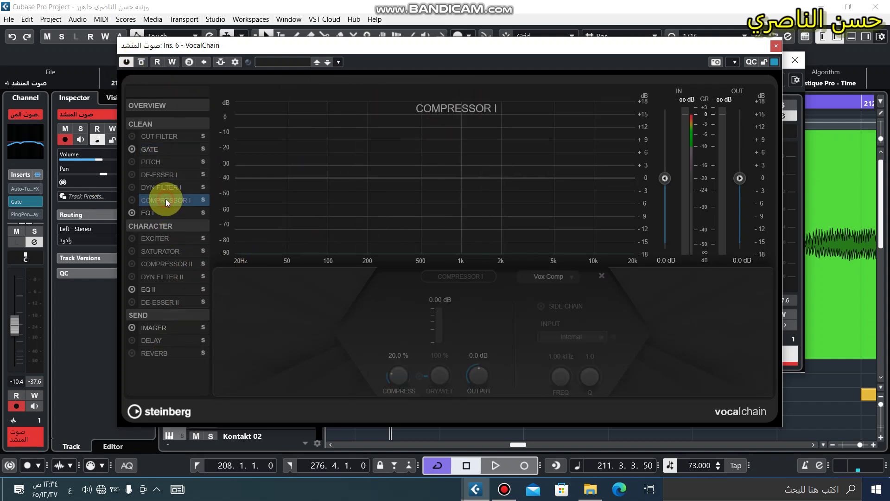
{"action": "left_click", "coordinate": [149, 213]}
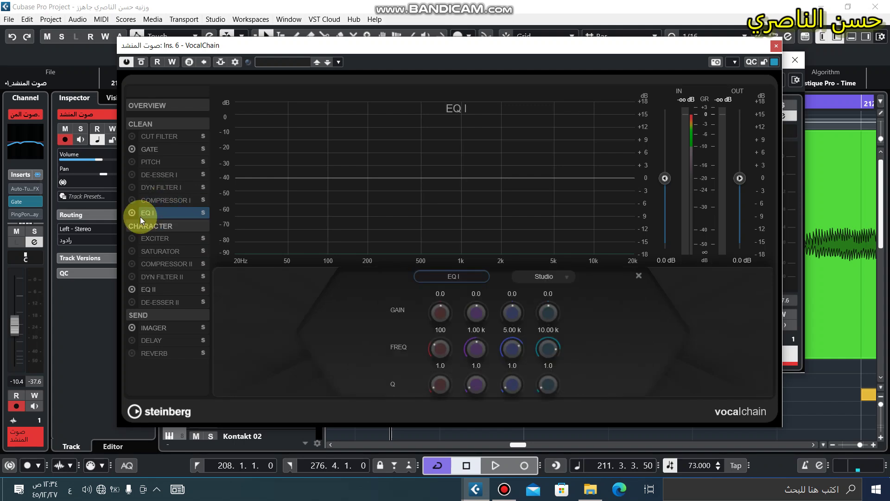
{"action": "left_click_drag", "start_coordinate": [328, 178], "coordinate": [302, 221]}
{"action": "left_click_drag", "start_coordinate": [595, 177], "coordinate": [591, 221]}
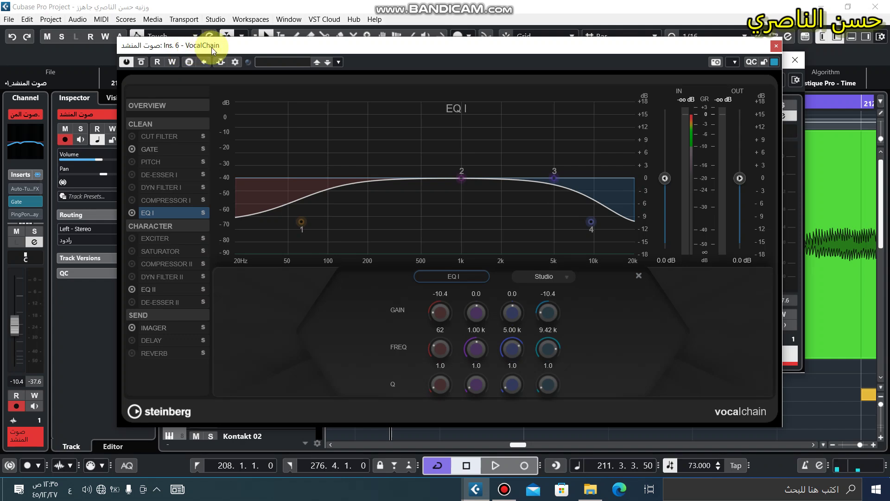
Open VocalChain's Imager module and raise its send level to about -2 dB
{"action": "left_click", "coordinate": [157, 327]}
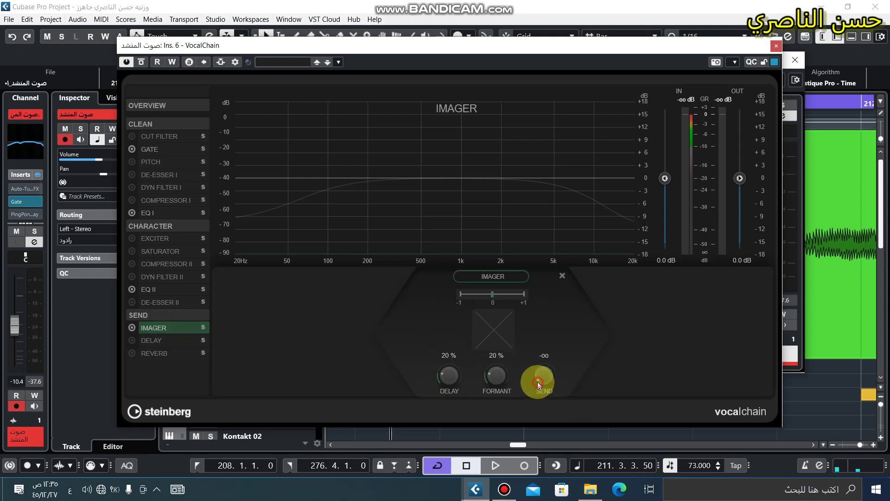
{"action": "left_click_drag", "start_coordinate": [538, 360], "coordinate": [535, 306]}
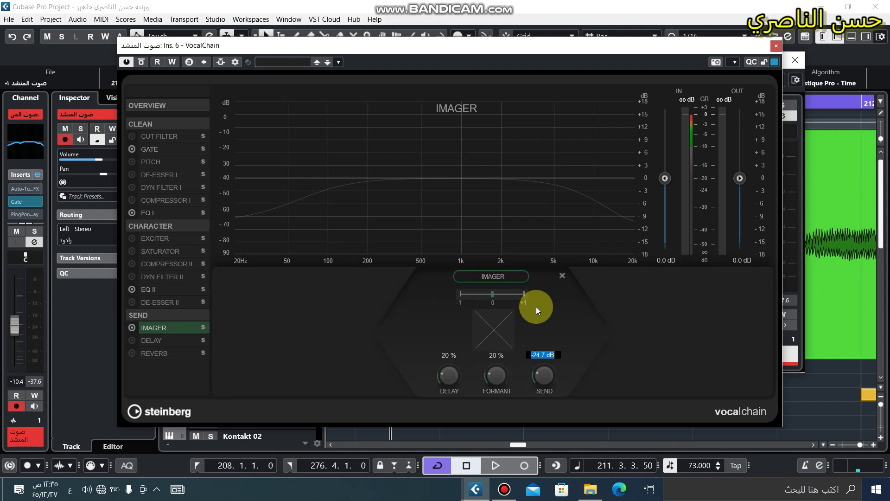
{"action": "left_click", "coordinate": [536, 306]}
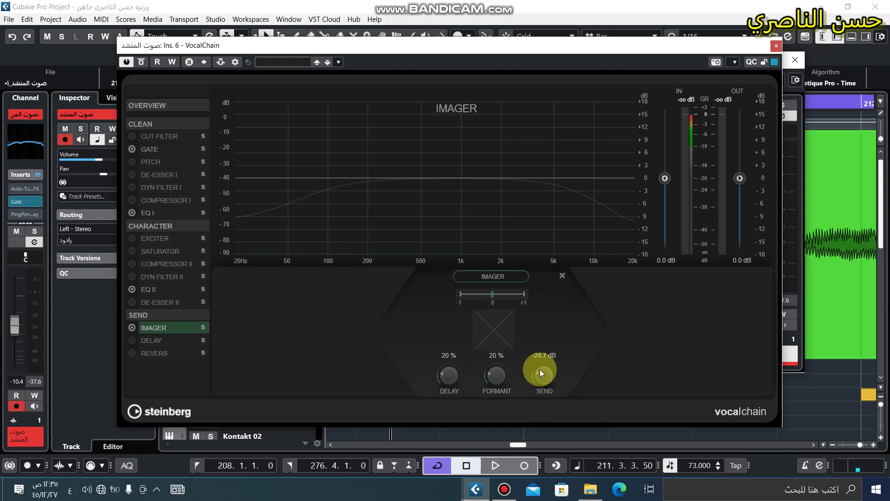
{"action": "scroll", "coordinate": [545, 375], "scroll_direction": "down", "scroll_amount": 1}
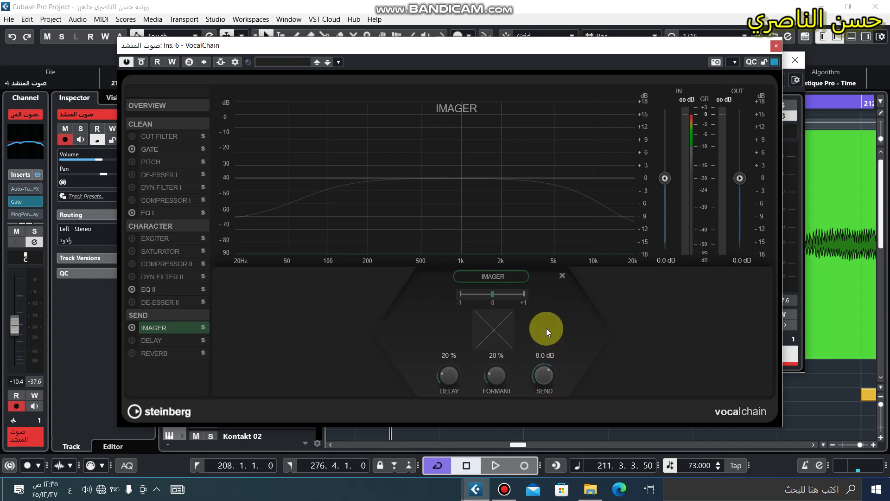
Enable VocalChain's Delay module and set its synced time to 1/4
{"action": "left_click", "coordinate": [176, 340]}
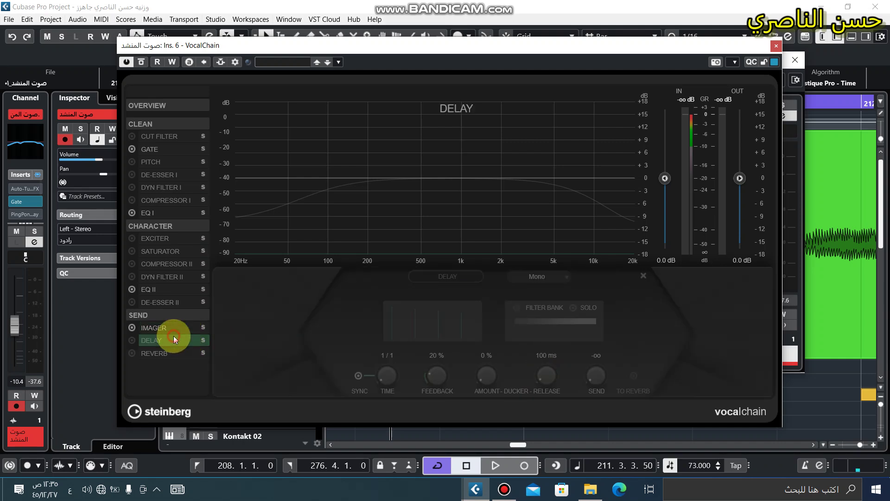
{"action": "left_click", "coordinate": [134, 341]}
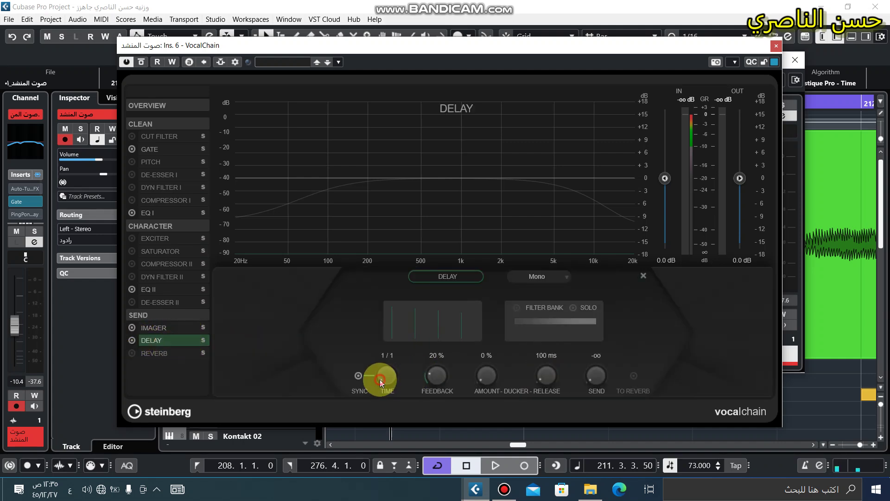
{"action": "left_click_drag", "start_coordinate": [380, 379], "coordinate": [381, 368]}
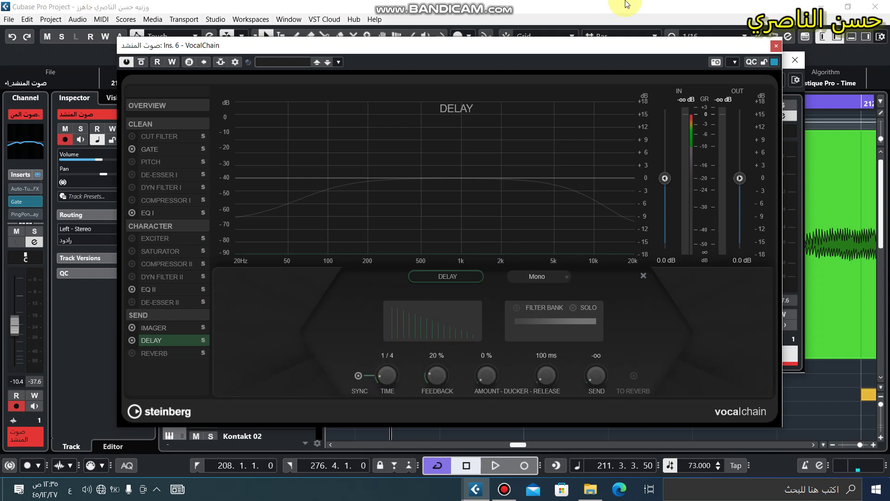
Enable VocalChain's Reverb module and choose the Small Studio reverb type
{"action": "left_click", "coordinate": [149, 357]}
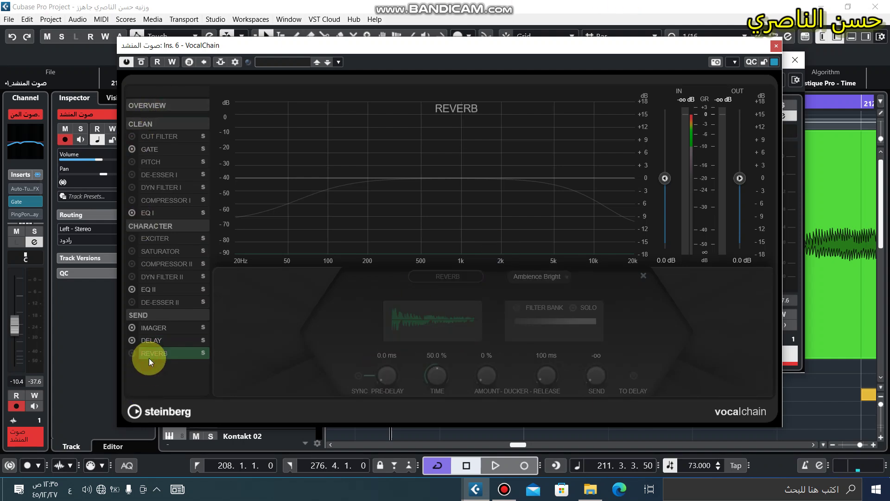
{"action": "left_click", "coordinate": [136, 355]}
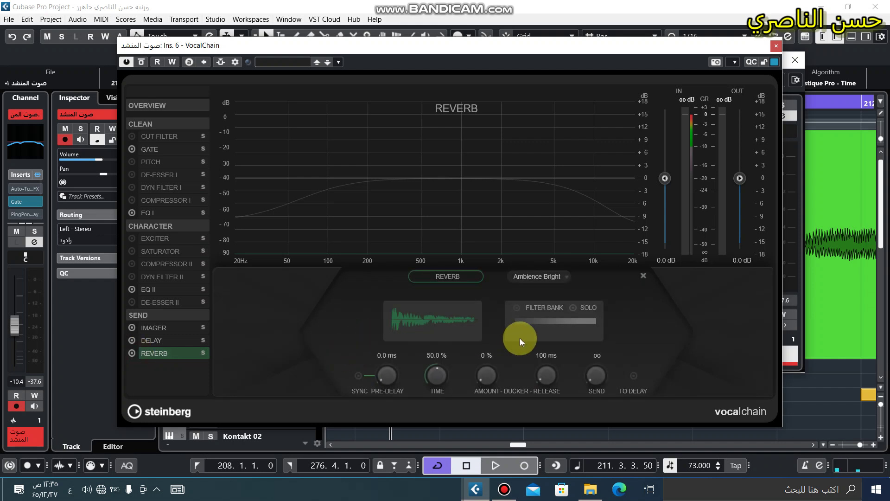
{"action": "left_click", "coordinate": [534, 277]}
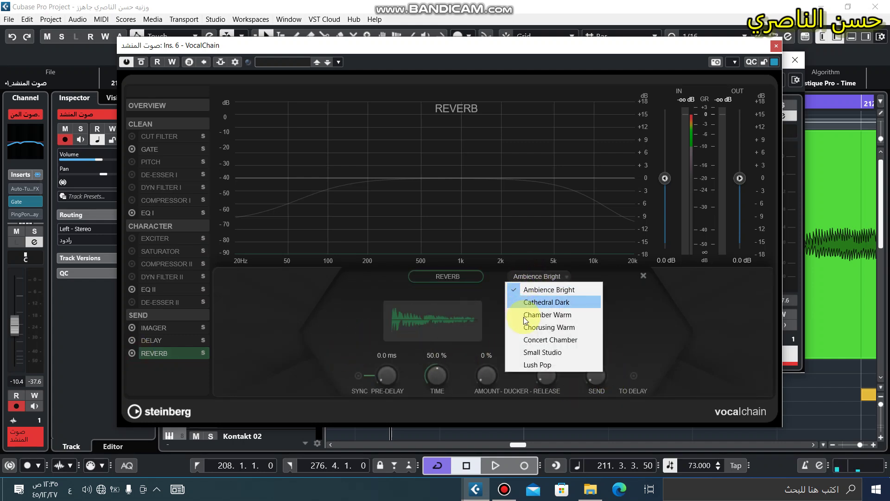
{"action": "left_click", "coordinate": [553, 353]}
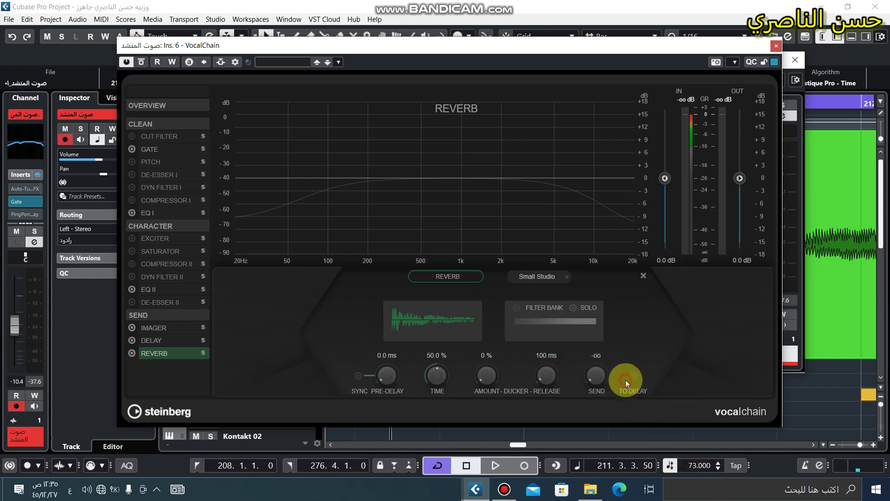
Route the reverb to the delay and set the reverb's send level to -19.0 dB
{"action": "left_click", "coordinate": [601, 379]}
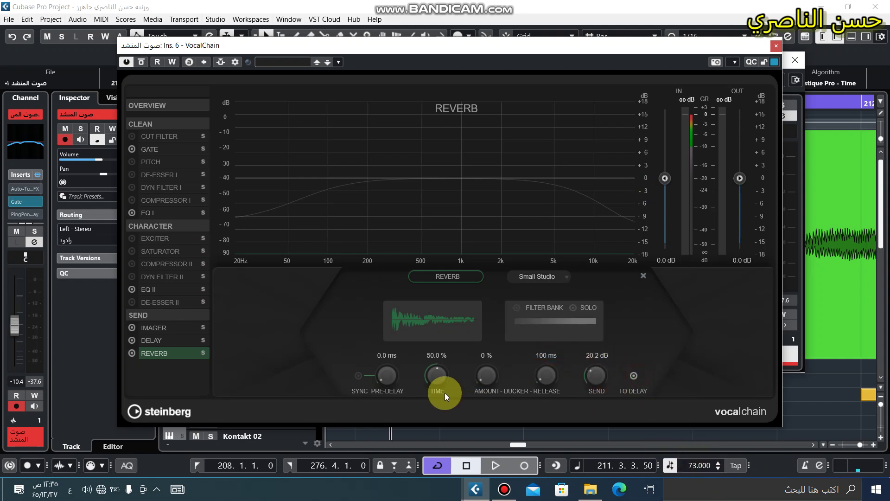
{"action": "left_click_drag", "start_coordinate": [599, 373], "coordinate": [629, 373]}
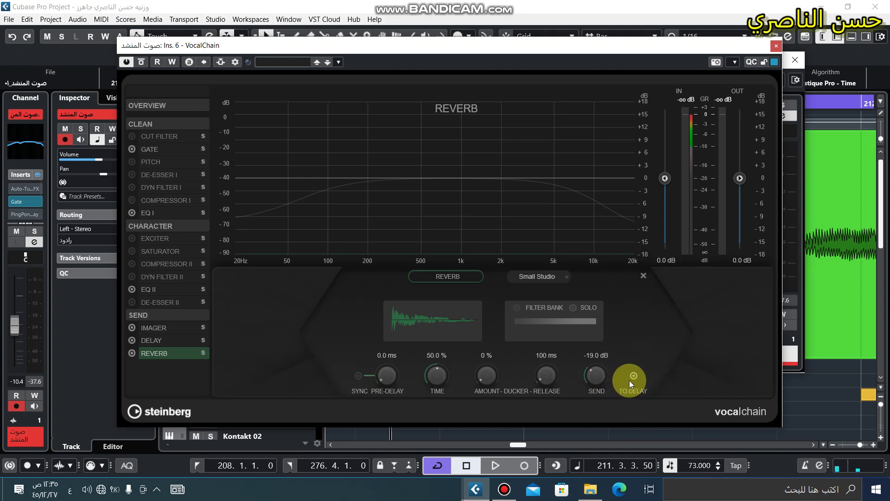
{"action": "left_click", "coordinate": [573, 310]}
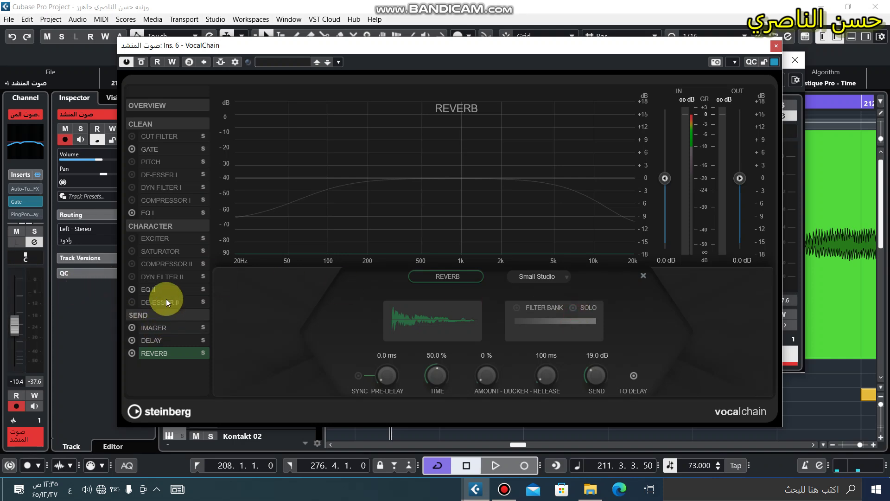
{"action": "left_click", "coordinate": [504, 487]}
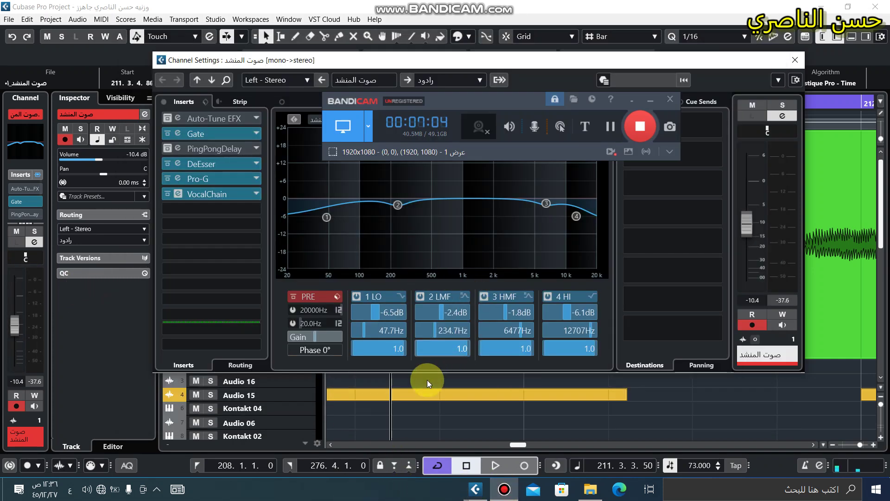
{"action": "left_click", "coordinate": [383, 410]}
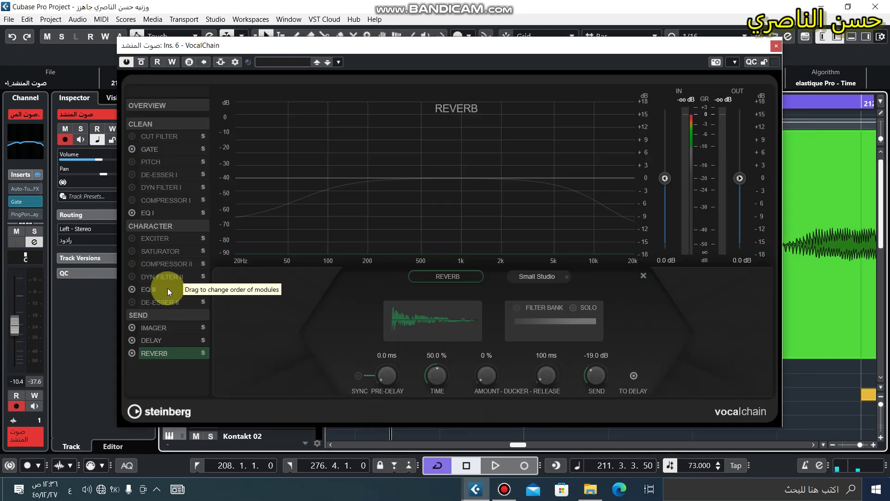
Look through VocalChain's remaining modules, including De-Esser II and the Send section's overview
{"action": "left_click", "coordinate": [176, 305]}
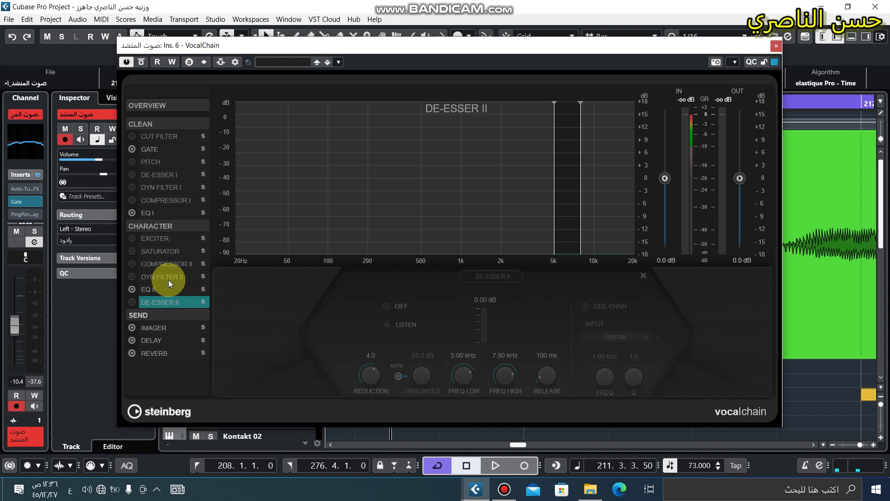
{"action": "scroll", "coordinate": [169, 260], "scroll_direction": "down", "scroll_amount": 4}
{"action": "scroll", "coordinate": [169, 252], "scroll_direction": "up", "scroll_amount": 3}
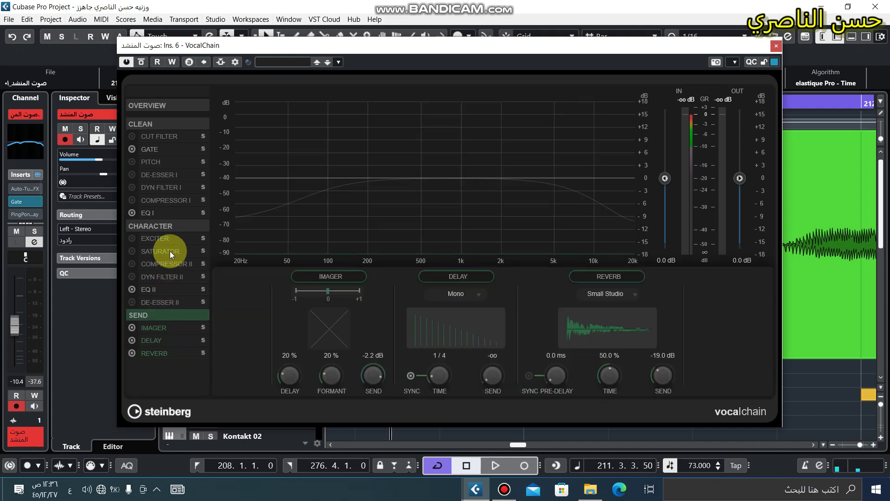
{"action": "scroll", "coordinate": [170, 251], "scroll_direction": "up", "scroll_amount": 4}
{"action": "scroll", "coordinate": [170, 251], "scroll_direction": "down", "scroll_amount": 3}
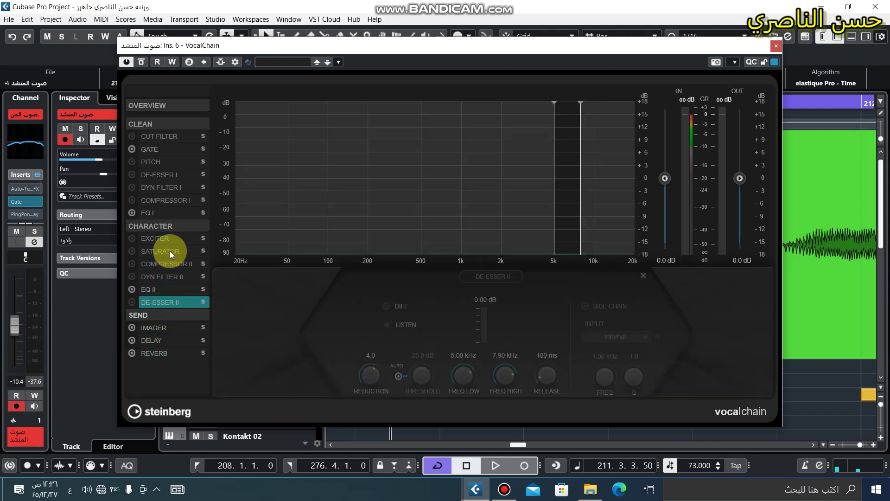
{"action": "scroll", "coordinate": [170, 251], "scroll_direction": "down", "scroll_amount": 3}
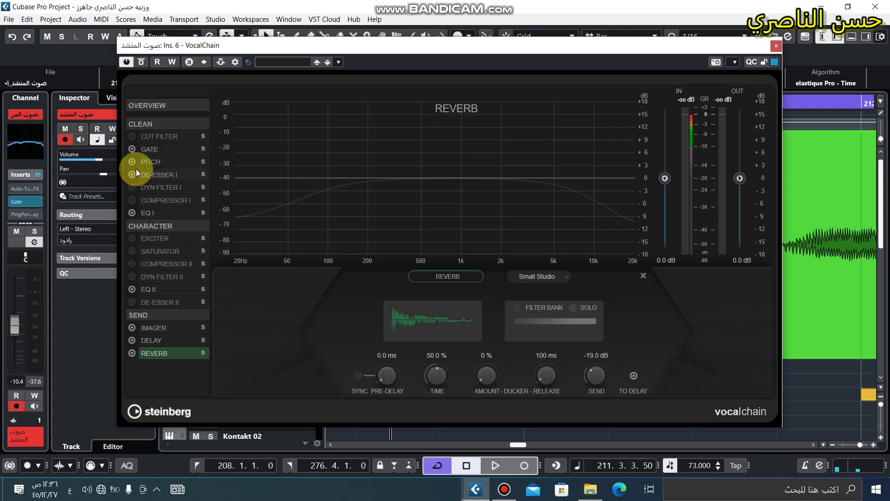
Open VocalChain's Pitch module, set its internal scale type to Minor and check the available scale sources
{"action": "left_click", "coordinate": [148, 164]}
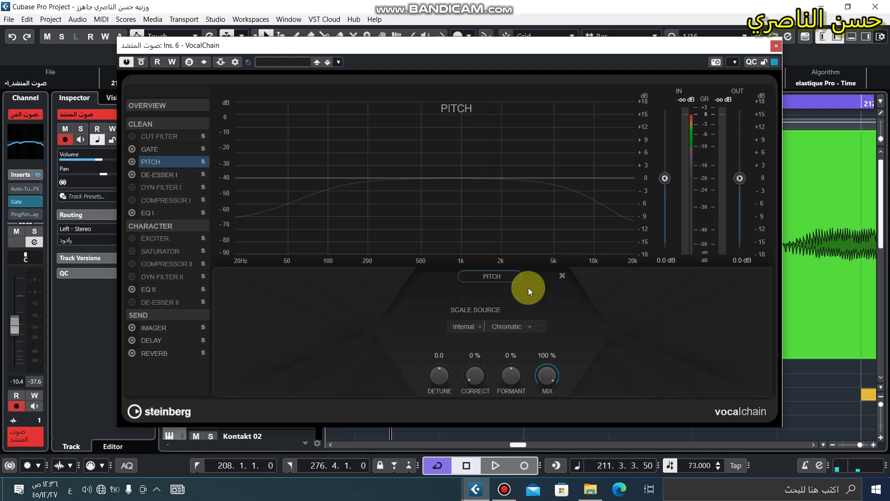
{"action": "left_click", "coordinate": [524, 329]}
{"action": "left_click", "coordinate": [519, 363]}
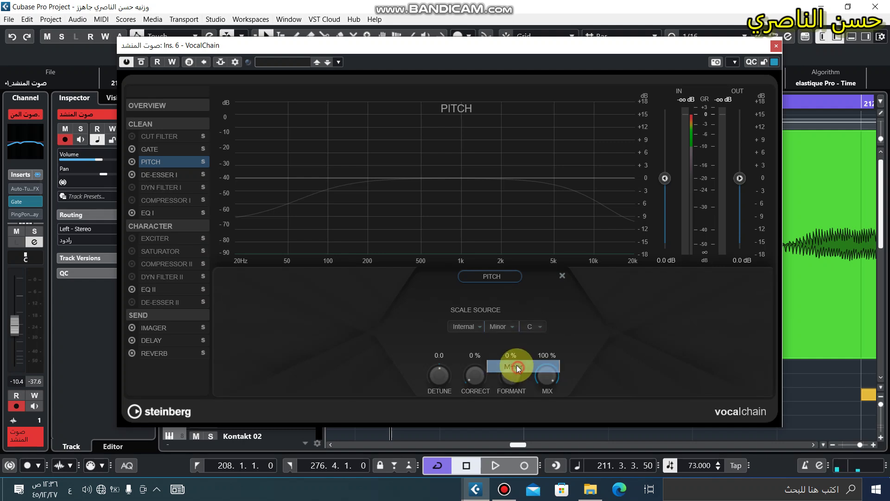
{"action": "left_click", "coordinate": [476, 330]}
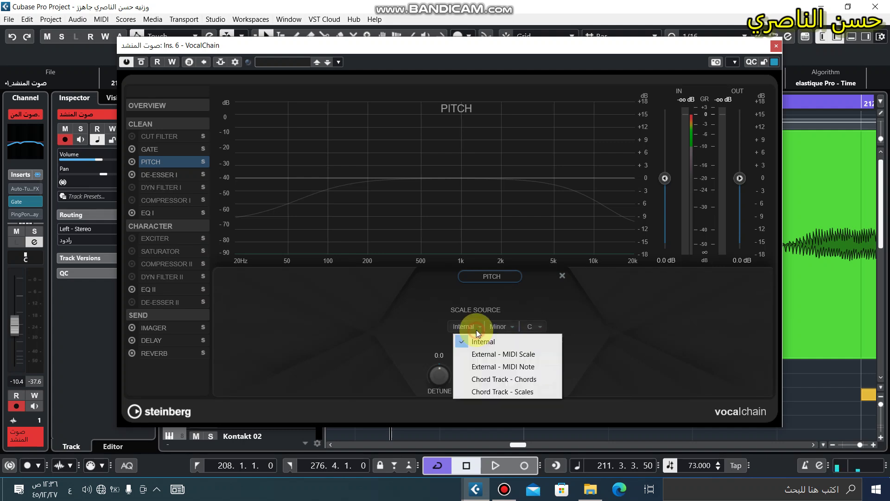
{"action": "left_click", "coordinate": [521, 318]}
{"action": "left_click", "coordinate": [524, 324]}
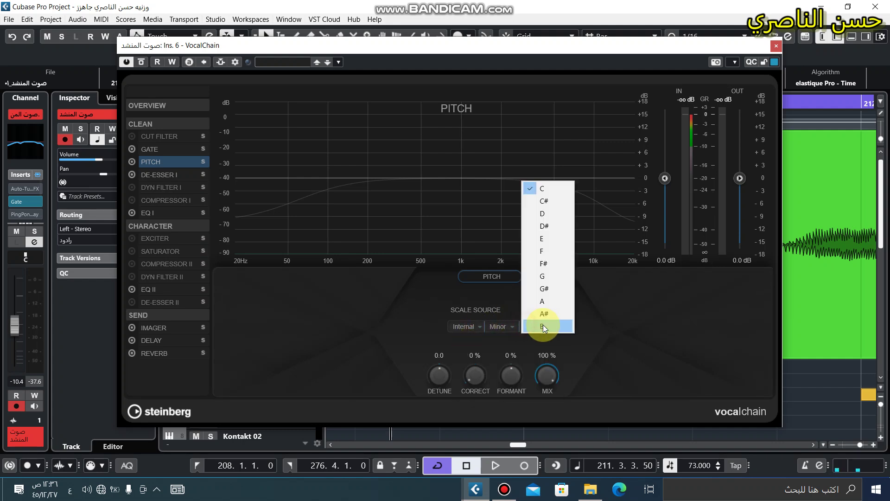
Try the Chromatic scale in the Pitch module, return it to Minor and set the root key to B
{"action": "left_click", "coordinate": [497, 326]}
{"action": "left_click", "coordinate": [497, 326]}
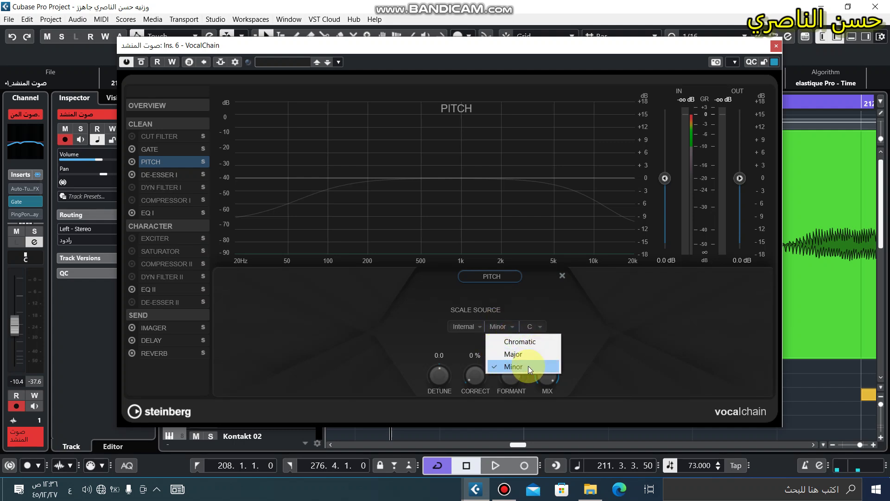
{"action": "left_click", "coordinate": [511, 342]}
{"action": "left_click", "coordinate": [509, 327]}
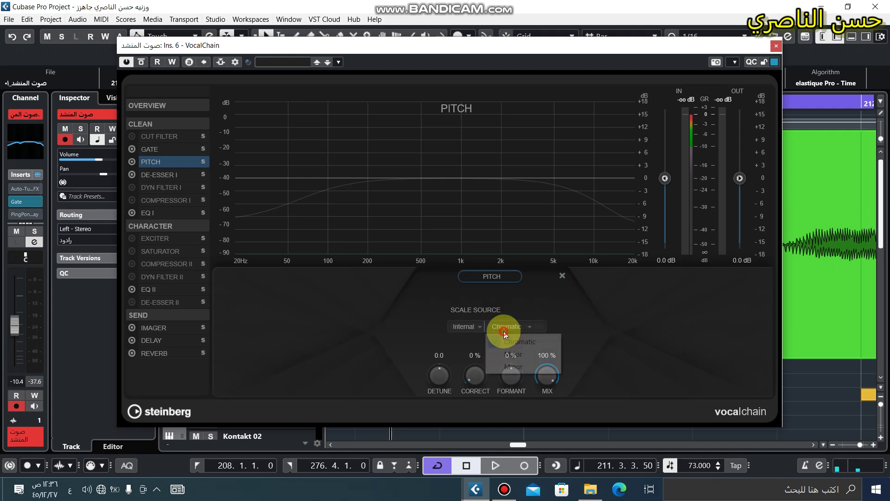
{"action": "left_click", "coordinate": [519, 366]}
{"action": "left_click", "coordinate": [537, 330]}
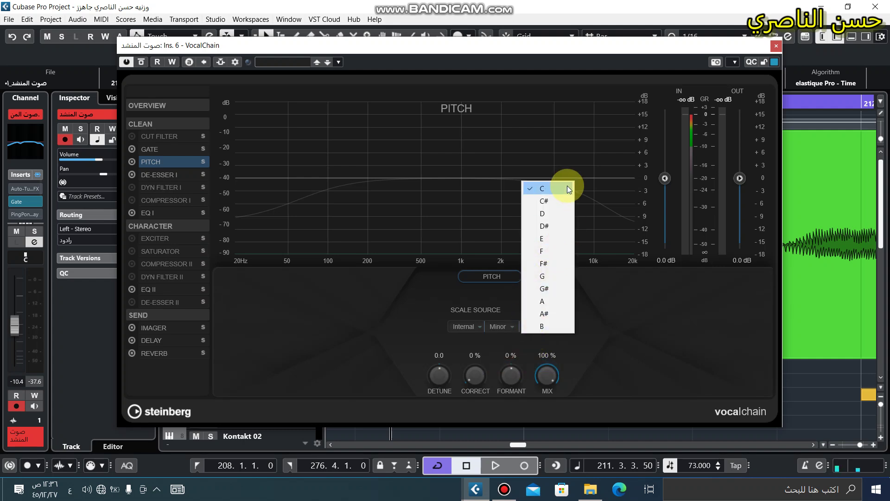
{"action": "left_click", "coordinate": [540, 325]}
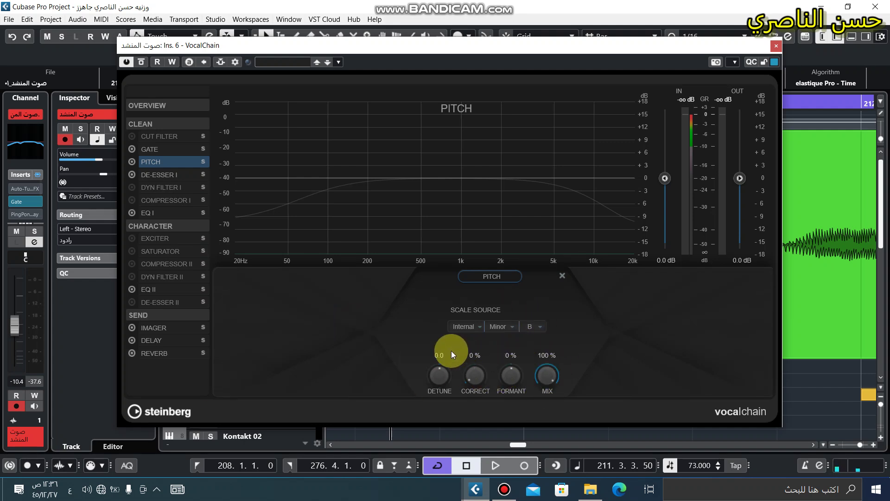
{"action": "left_click", "coordinate": [494, 280]}
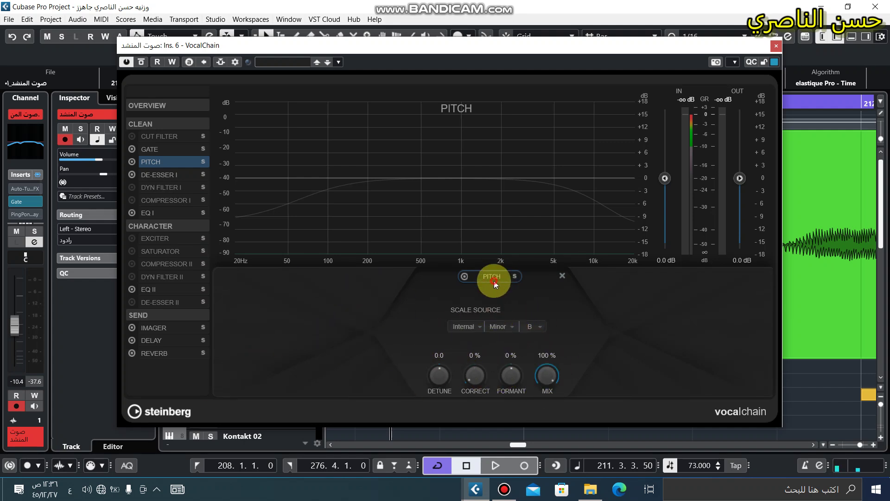
{"action": "left_click", "coordinate": [488, 327]}
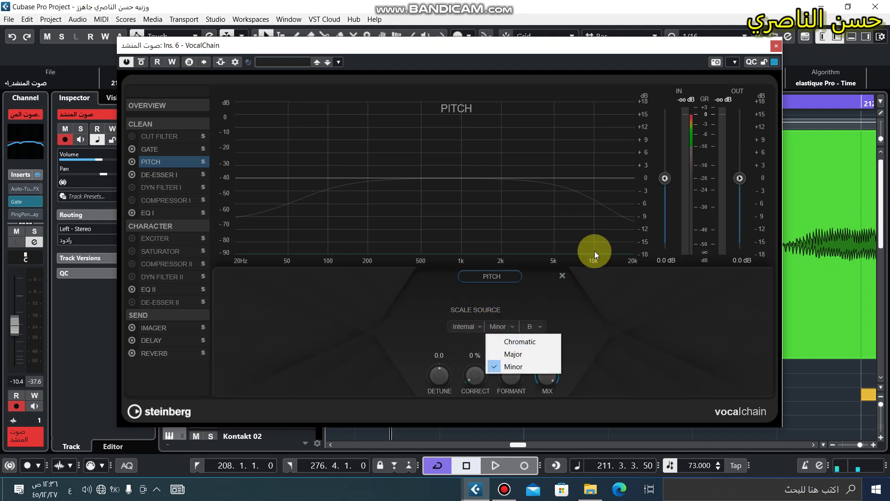
{"action": "left_click", "coordinate": [505, 490]}
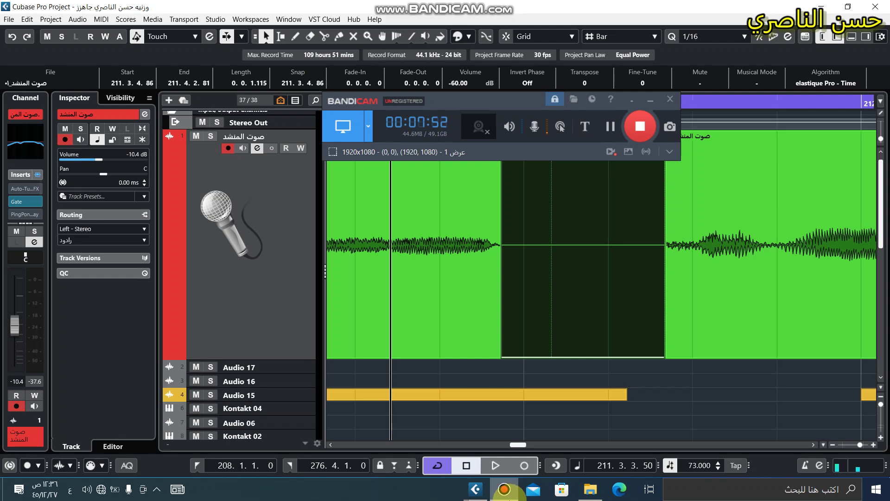
{"action": "mouse_move", "coordinate": [477, 497]}
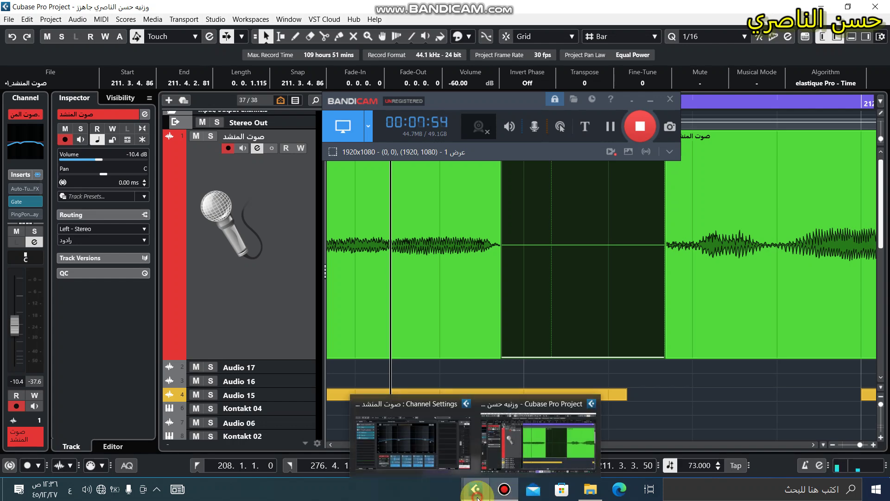
{"action": "left_click", "coordinate": [461, 448]}
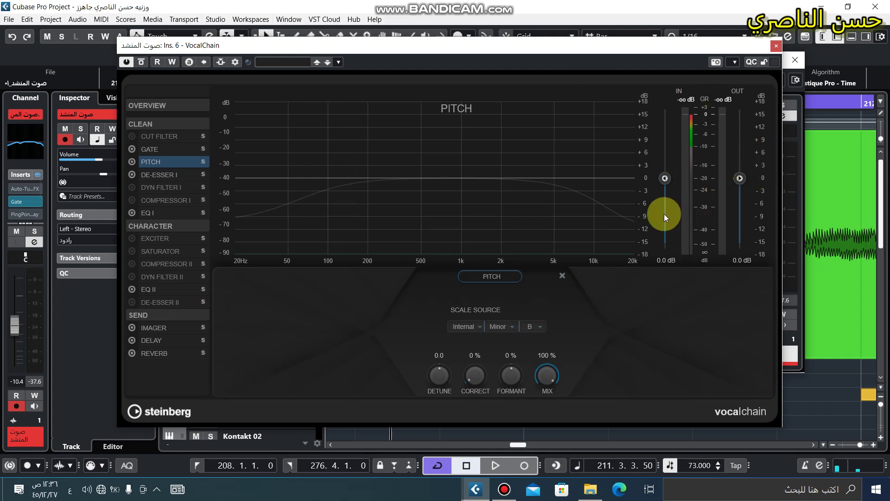
Raise VocalChain's input level to 2.3 dB and its output level to 1.6 dB
{"action": "left_click_drag", "start_coordinate": [664, 185], "coordinate": [666, 176]}
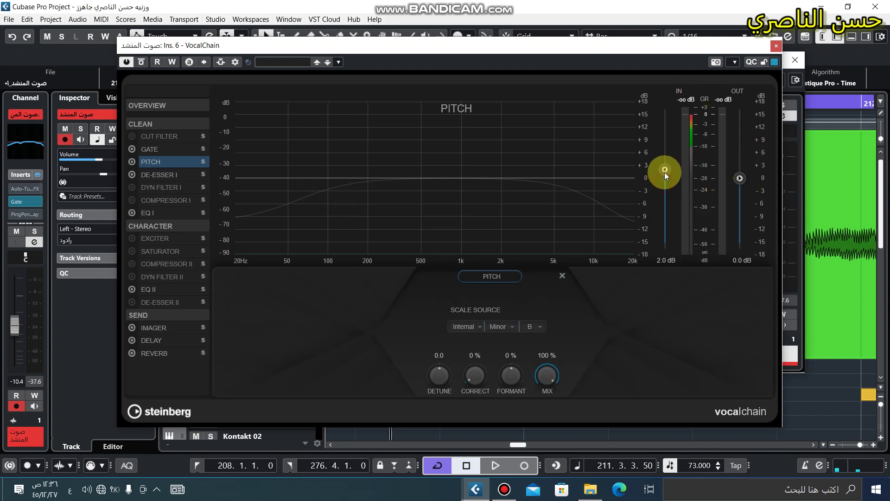
{"action": "left_click", "coordinate": [740, 179]}
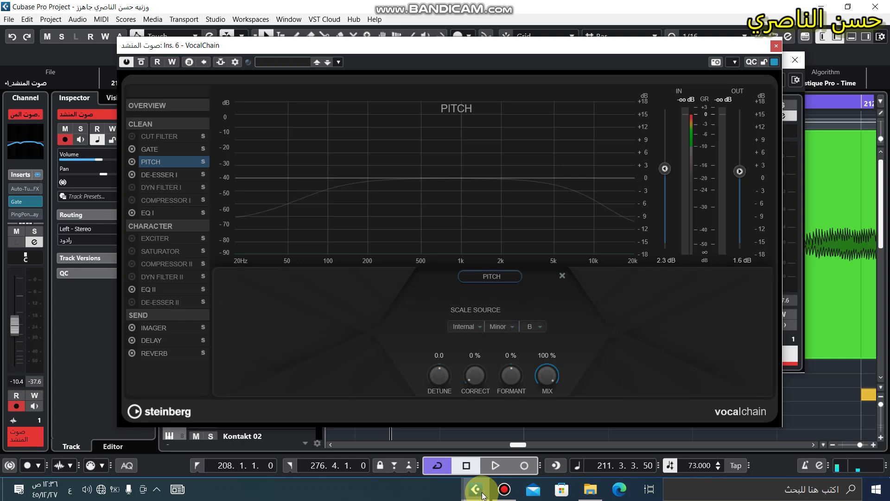
{"action": "left_click", "coordinate": [505, 489]}
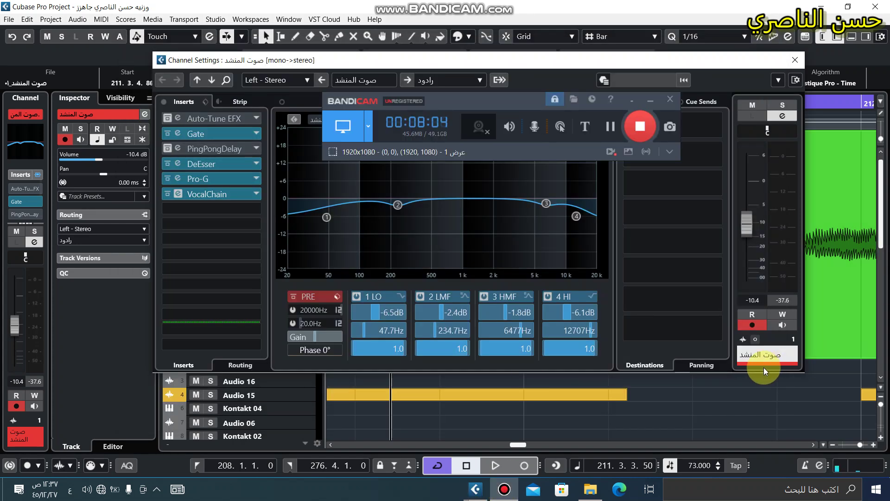
{"action": "left_click", "coordinate": [505, 488]}
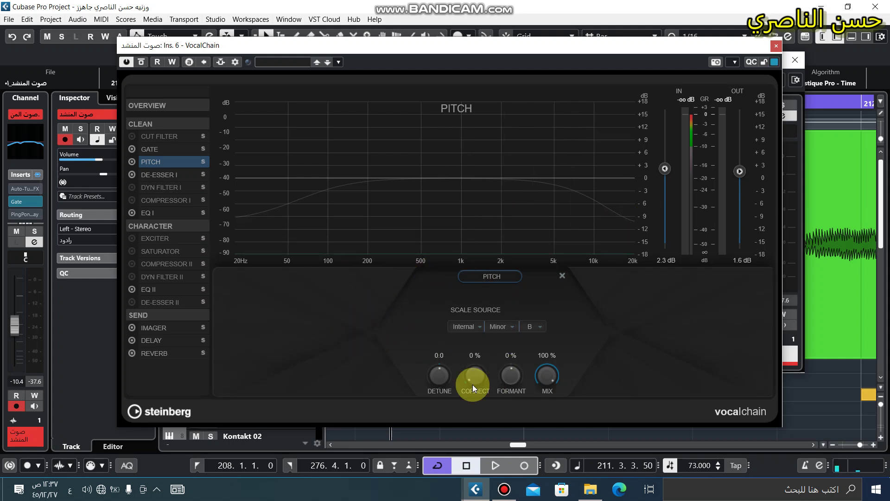
{"action": "left_click", "coordinate": [504, 489]}
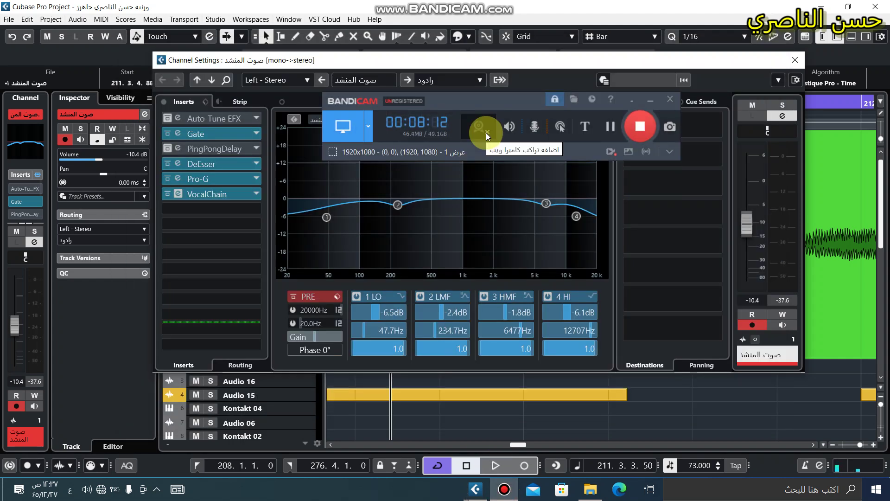